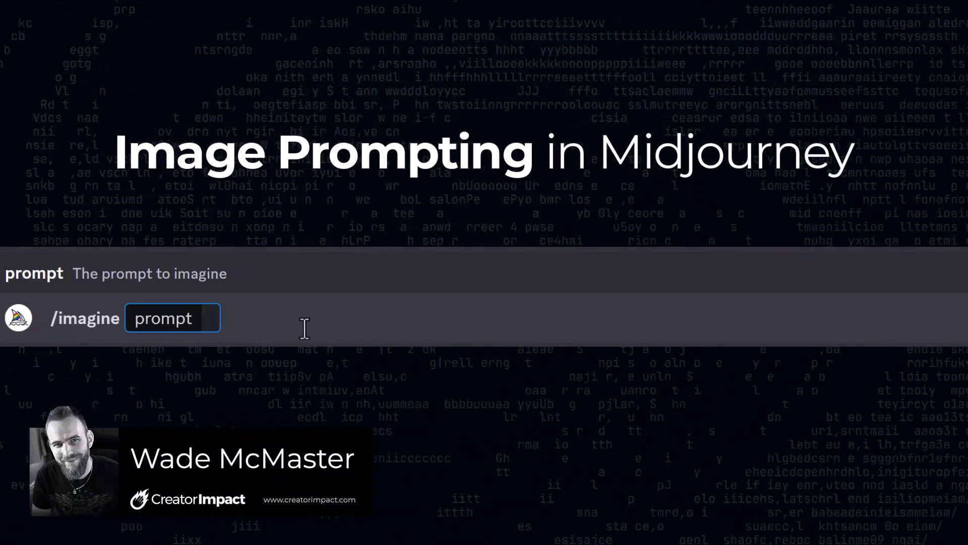
# Prompt with the pasted web image link plus 'shredder from ninja turtles'.
pyautogui.hotkey('ctrl', 'v')
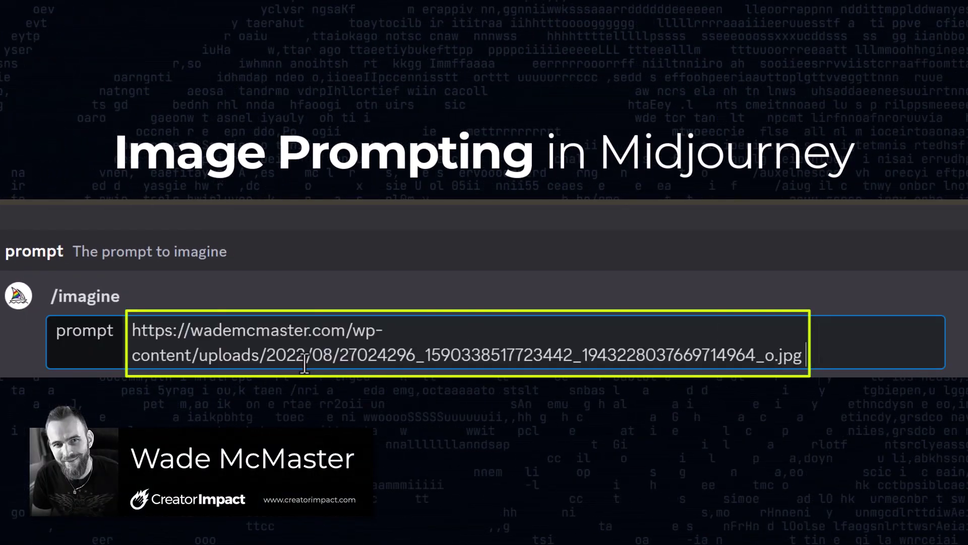
pyautogui.write('shredder from ninja turtles')
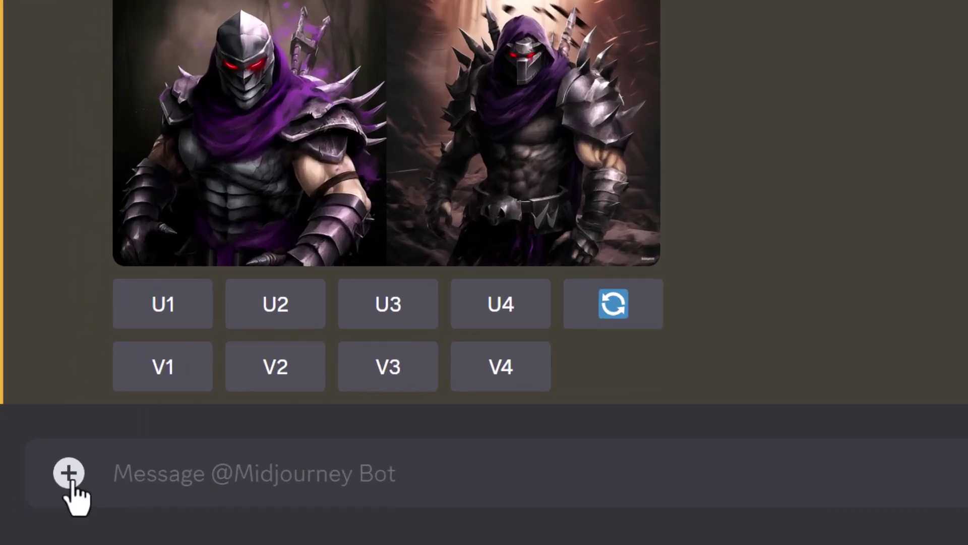
# Upload Shredder-STEP3.jpg and post it in the chat.
pyautogui.click(44, 498)
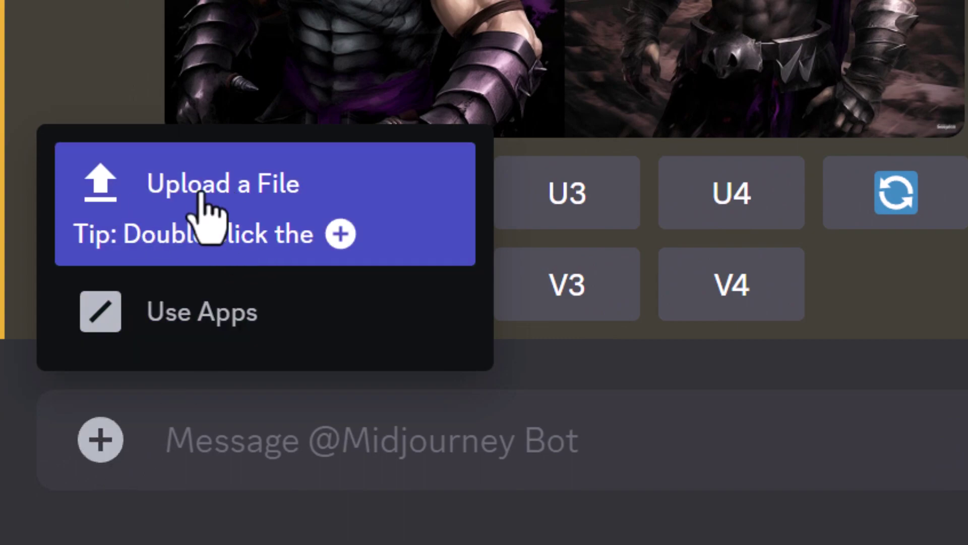
pyautogui.click(207, 184)
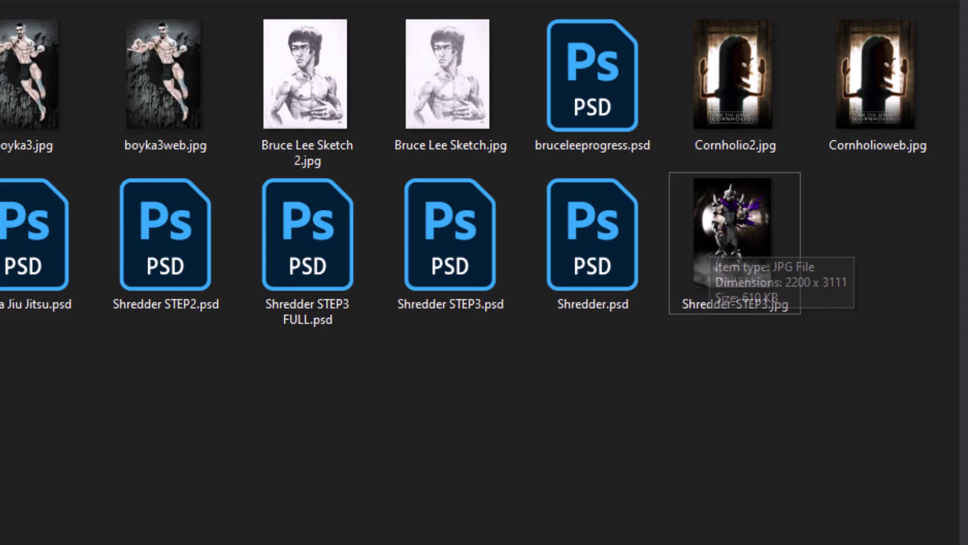
pyautogui.doubleClick(731, 250)
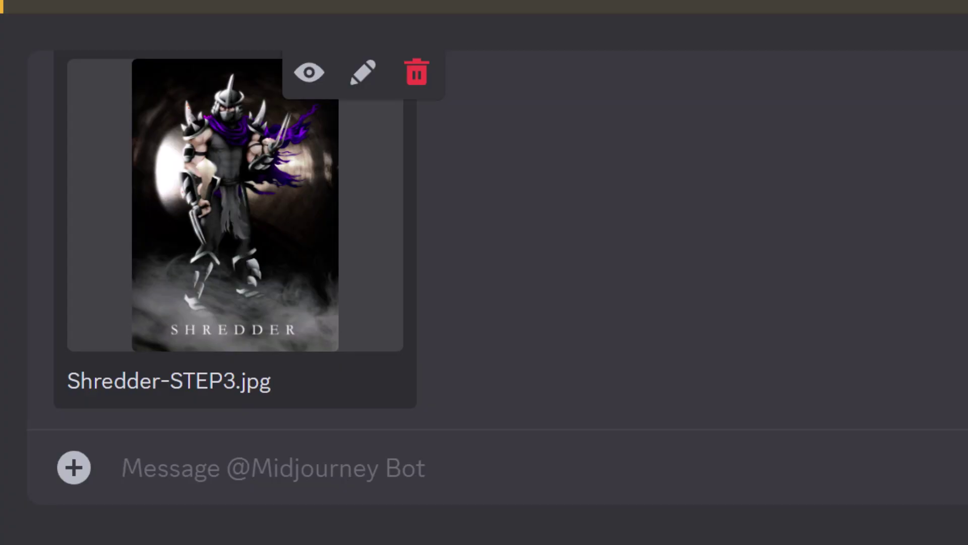
pyautogui.press('Return')
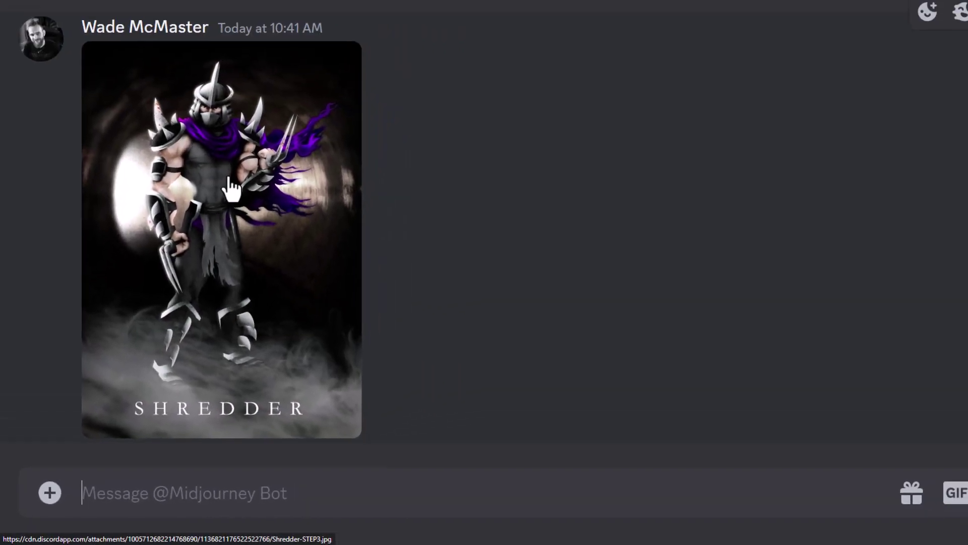
# Copy the link address of the posted poster's full-size image.
pyautogui.click(228, 151)
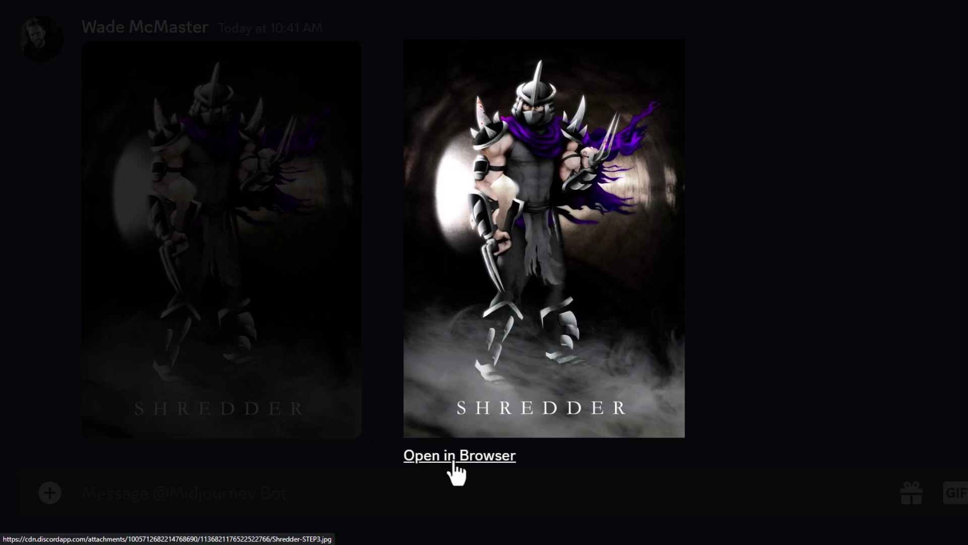
pyautogui.rightClick(462, 463)
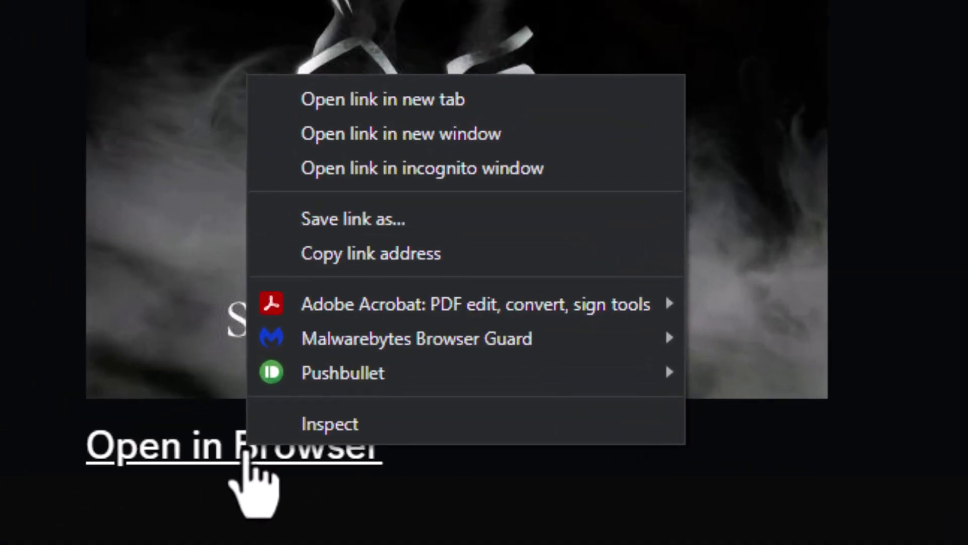
pyautogui.click(372, 261)
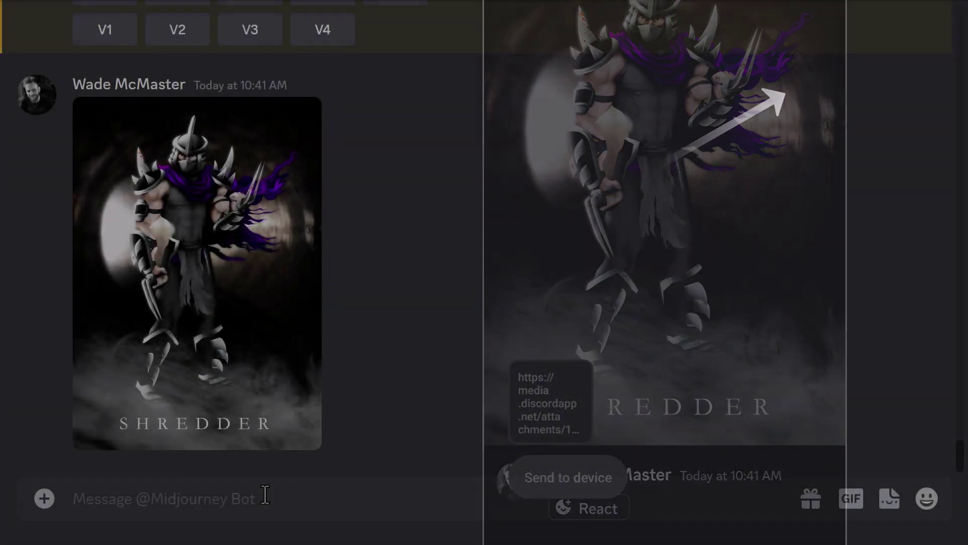
# Run /imagine with the Discord poster link plus 'shredder from ninja turtles'.
pyautogui.write('/imagi')
pyautogui.press('Tab')
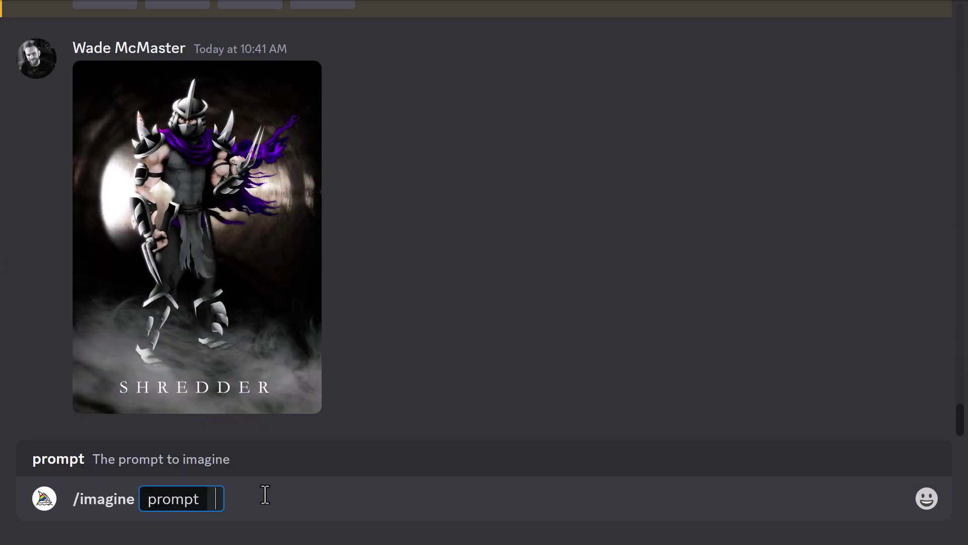
pyautogui.hotkey('ctrl', 'v')
pyautogui.write('shredder from')
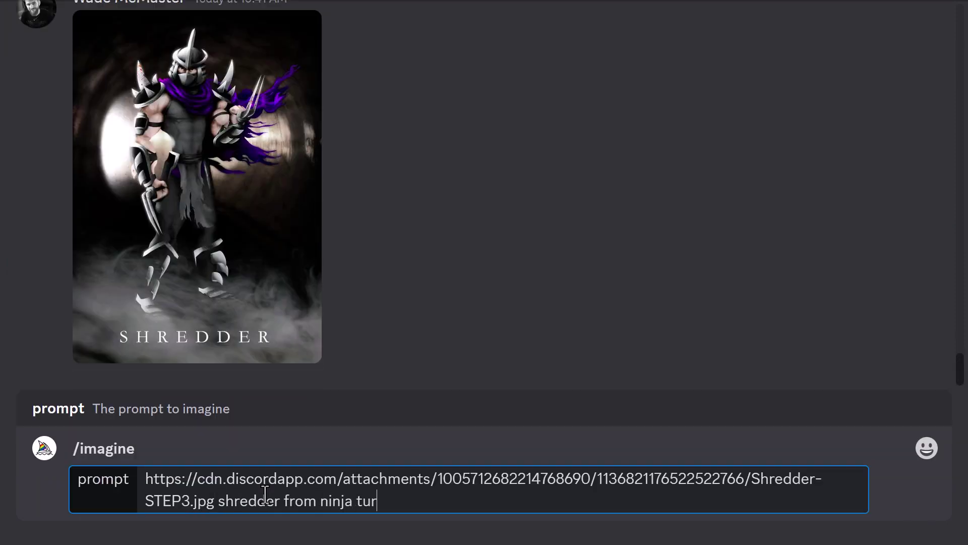
pyautogui.press('Return')
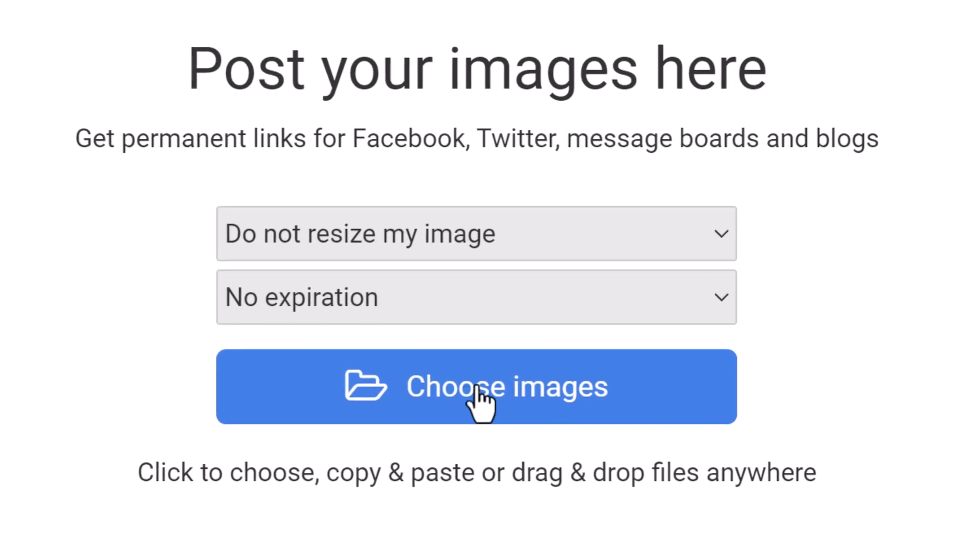
# Upload Shredder-STEP3.jpg to Postimages and copy its direct link.
pyautogui.click(482, 411)
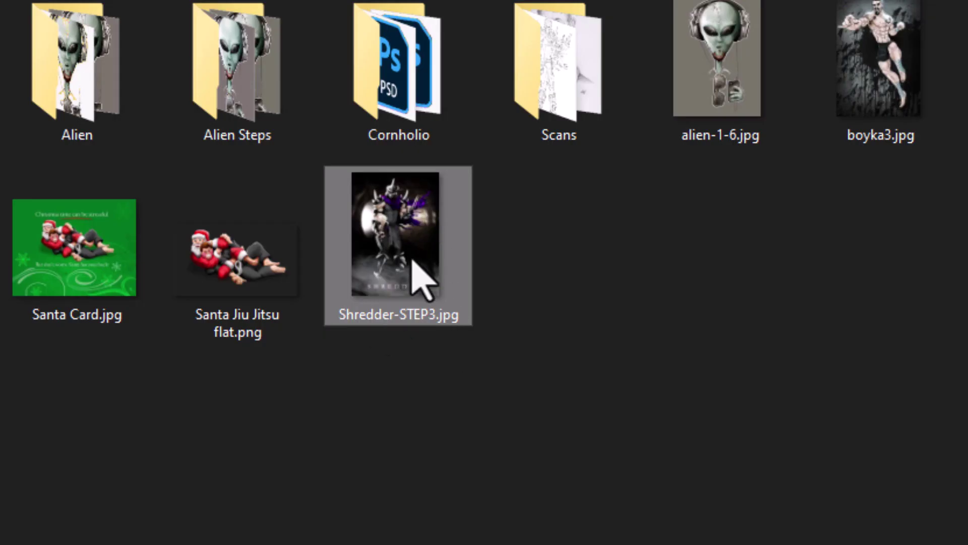
pyautogui.press('Return')
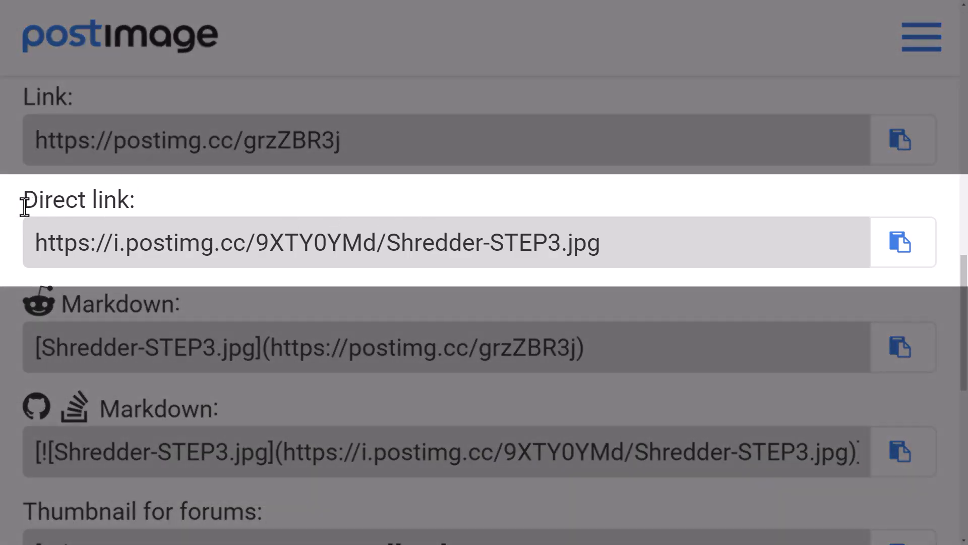
pyautogui.moveTo(24, 205); pyautogui.dragTo(137, 202)
pyautogui.click(144, 201)
pyautogui.click(903, 247)
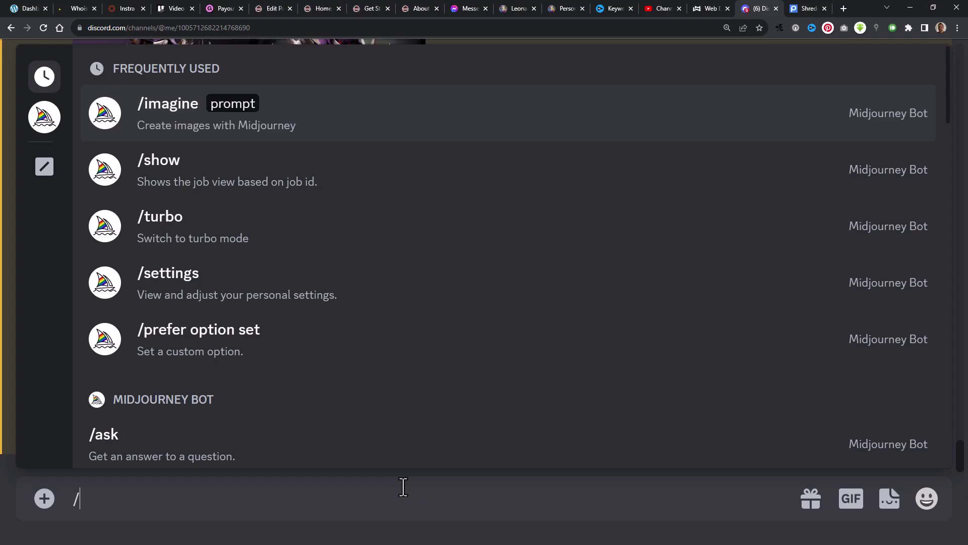
# Start an /imagine prompt containing the Postimages direct link.
pyautogui.write('imag')
pyautogui.press('Tab')
pyautogui.hotkey('ctrl', 'v')
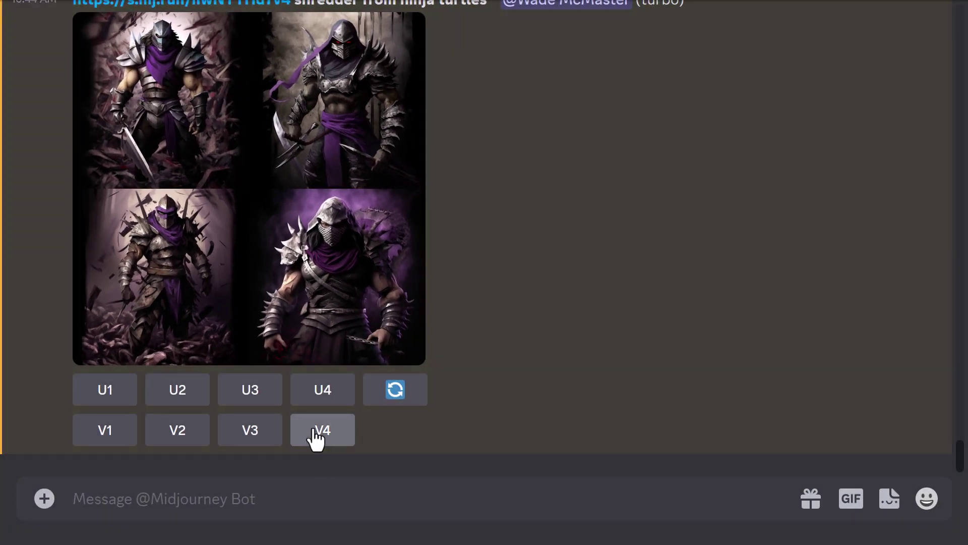
# Copy the prompt text from the hosted-image grid message.
pyautogui.scroll(4, 314, 432)
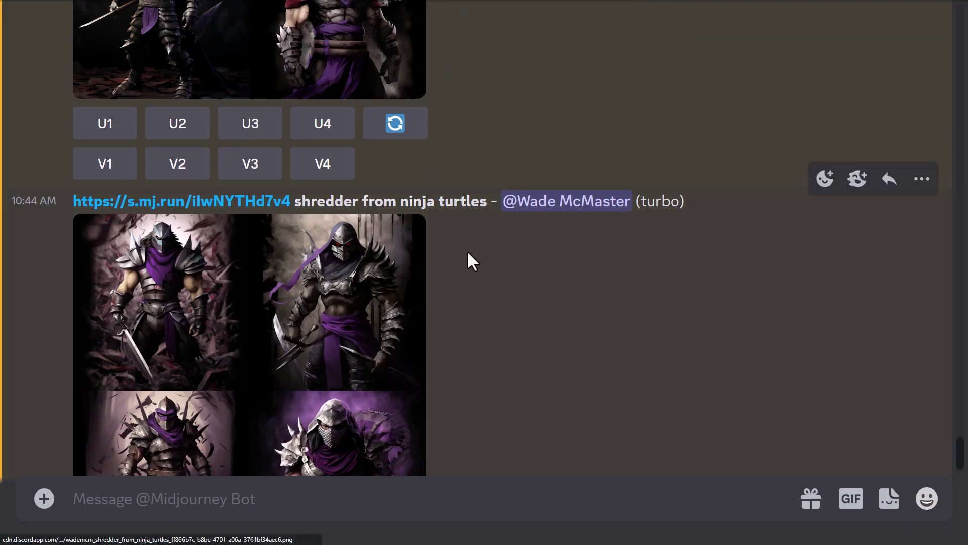
pyautogui.moveTo(483, 207); pyautogui.dragTo(92, 208)
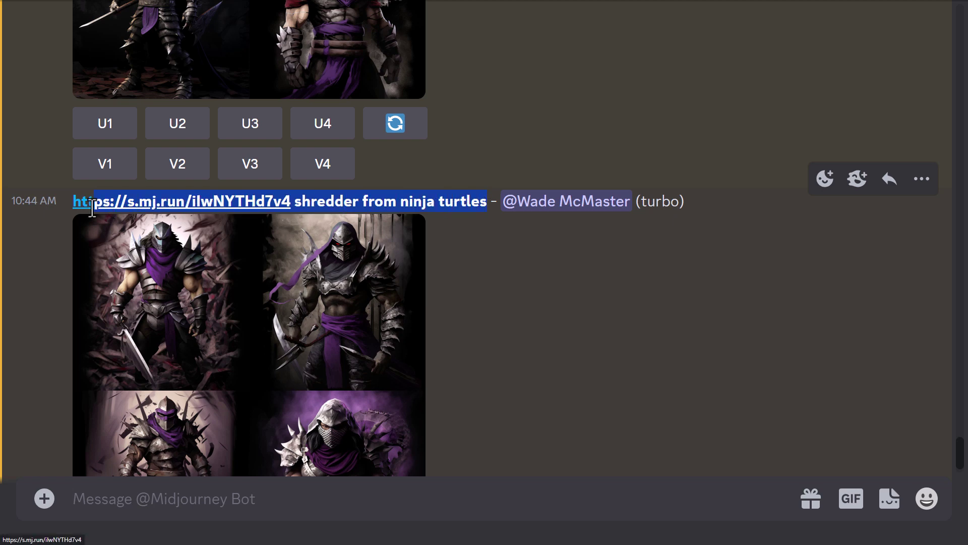
pyautogui.rightClick(439, 274)
pyautogui.click(458, 338)
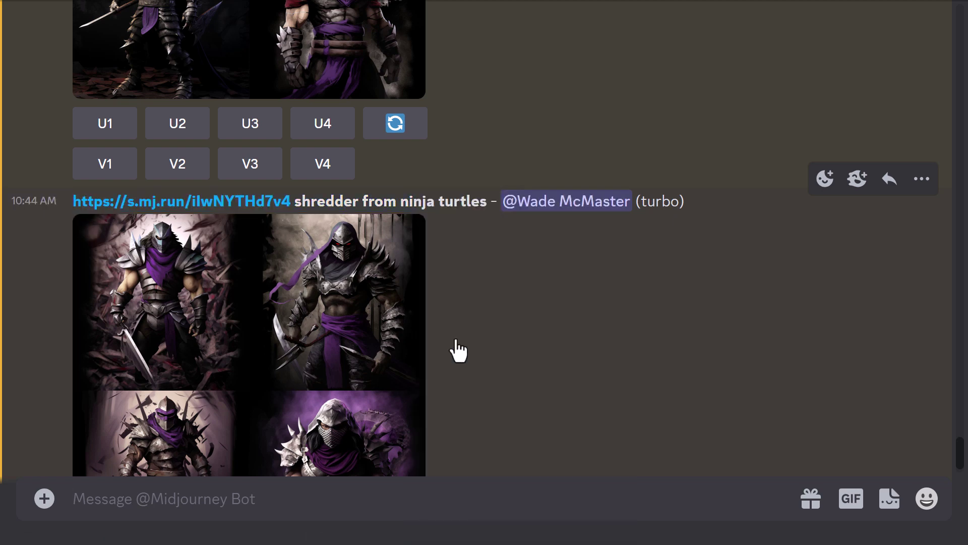
# Paste it into a new /imagine, strip the symbols and mention, and start --iw.
pyautogui.scroll(-4, 343, 499)
pyautogui.write('/im')
pyautogui.press('Tab')
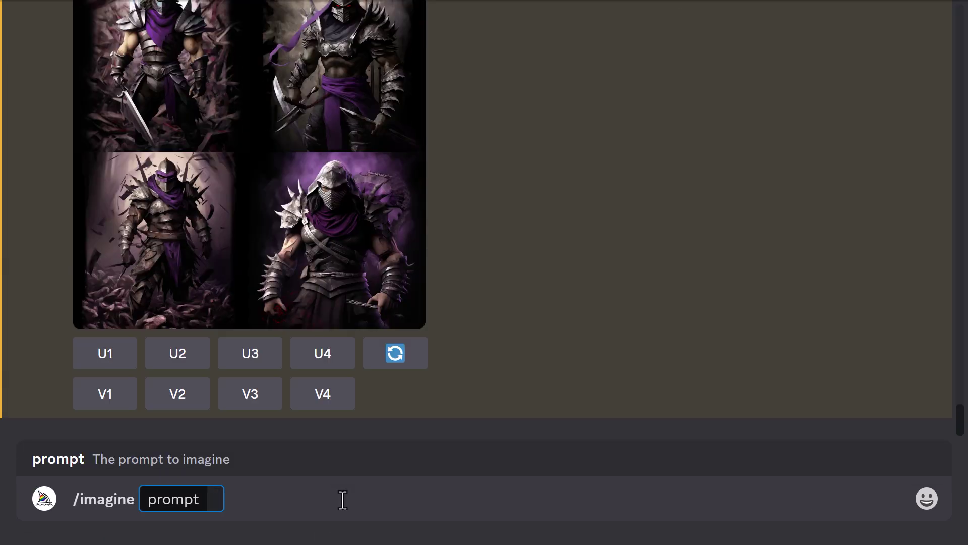
pyautogui.hotkey('ctrl', 'v')
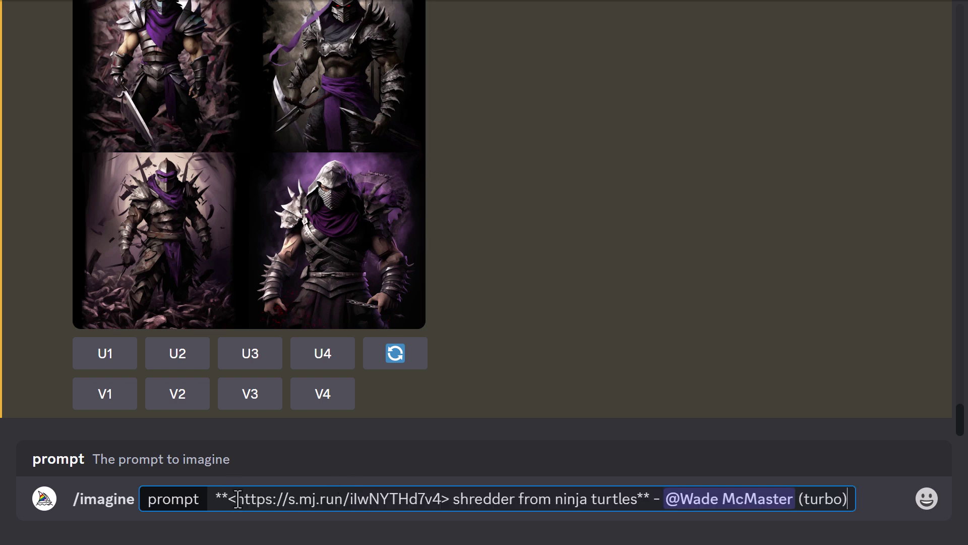
pyautogui.press('BackSpace')
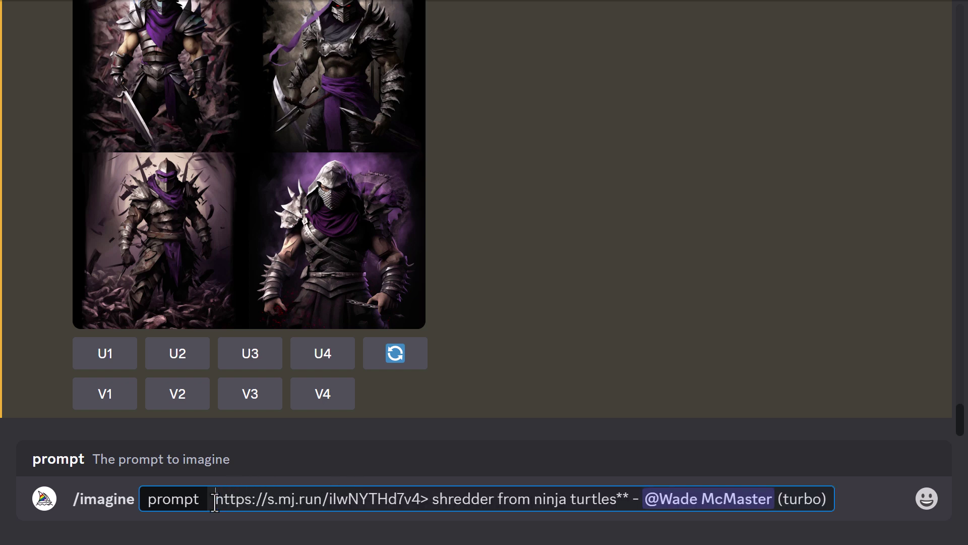
pyautogui.click(422, 498)
pyautogui.press('Delete')
pyautogui.moveTo(610, 498); pyautogui.dragTo(817, 500)
pyautogui.press('BackSpace')
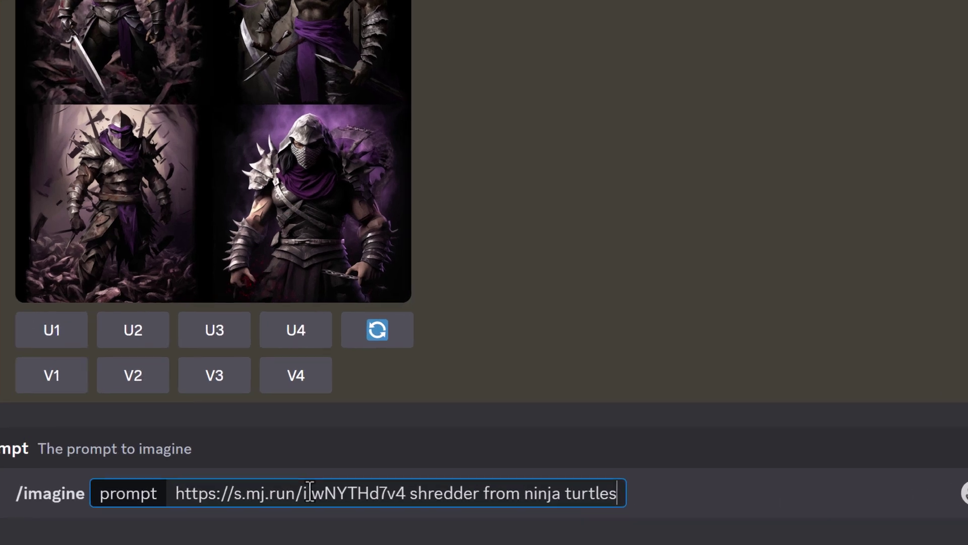
pyautogui.write('--iw')
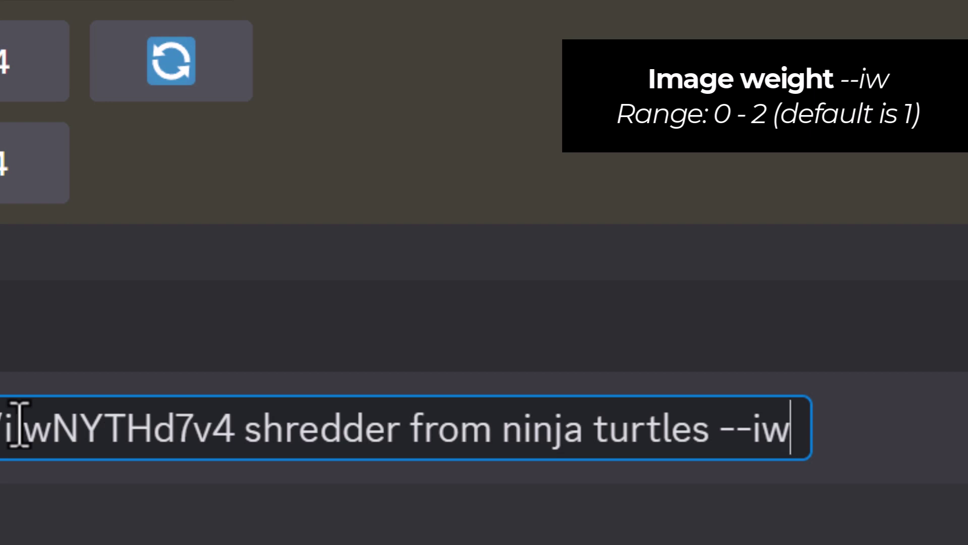
# Finish the prompt with --iw 2, run it, and view the resulting grid.
pyautogui.write('2')
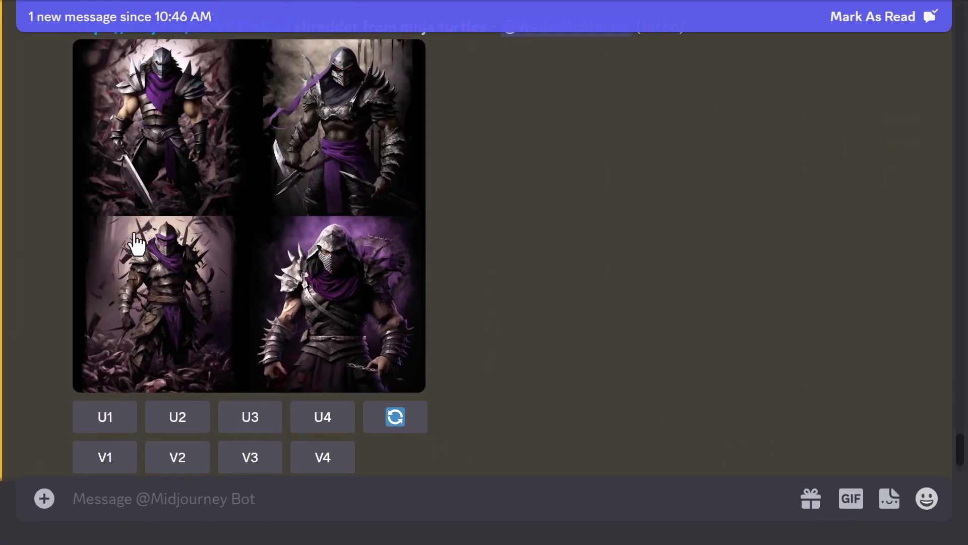
pyautogui.scroll(-8, 240, 228)
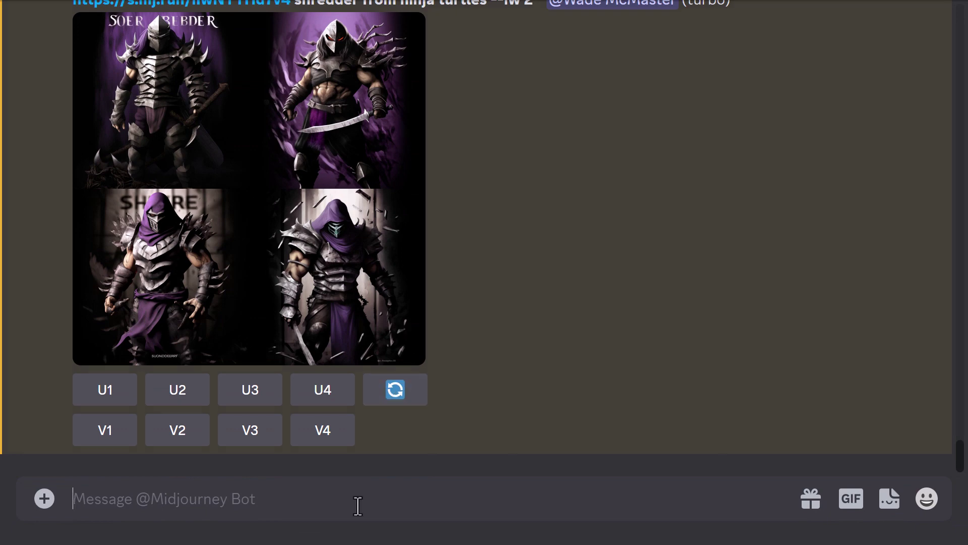
# Show the personal /settings to confirm Remix mode is on.
pyautogui.write('/settings')
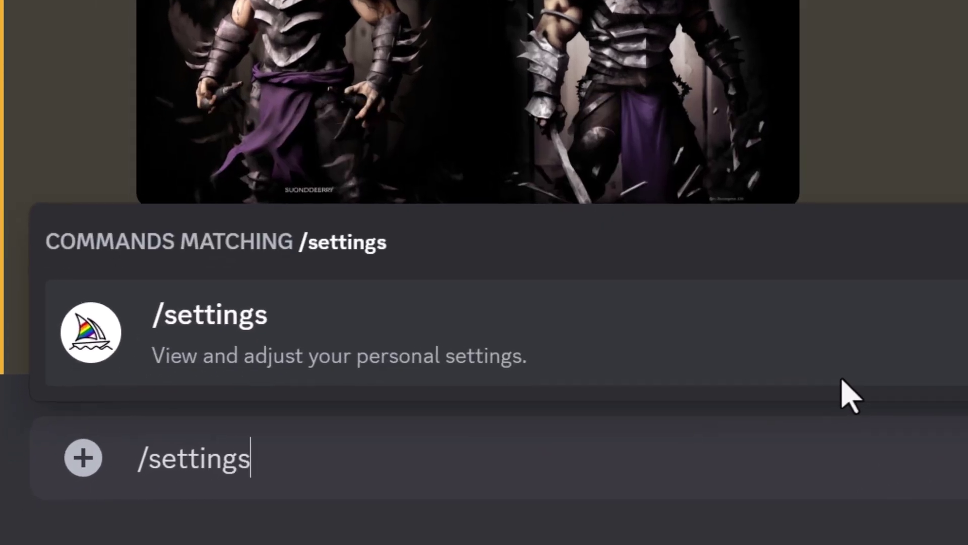
pyautogui.press('Tab')
pyautogui.press('Return')
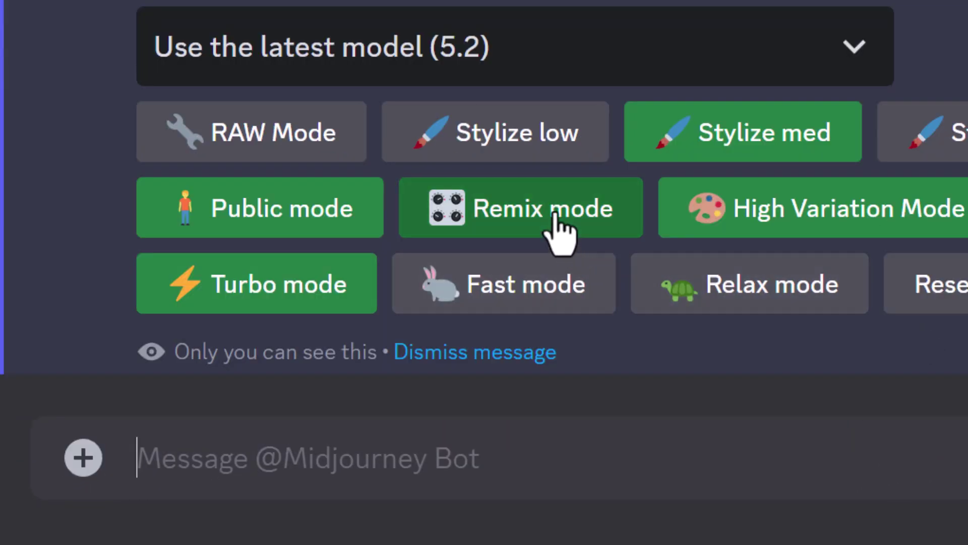
# Reroll the image-prompt grid, changing --iw 2 to 0.5 in Remix.
pyautogui.scroll(5, 512, 212)
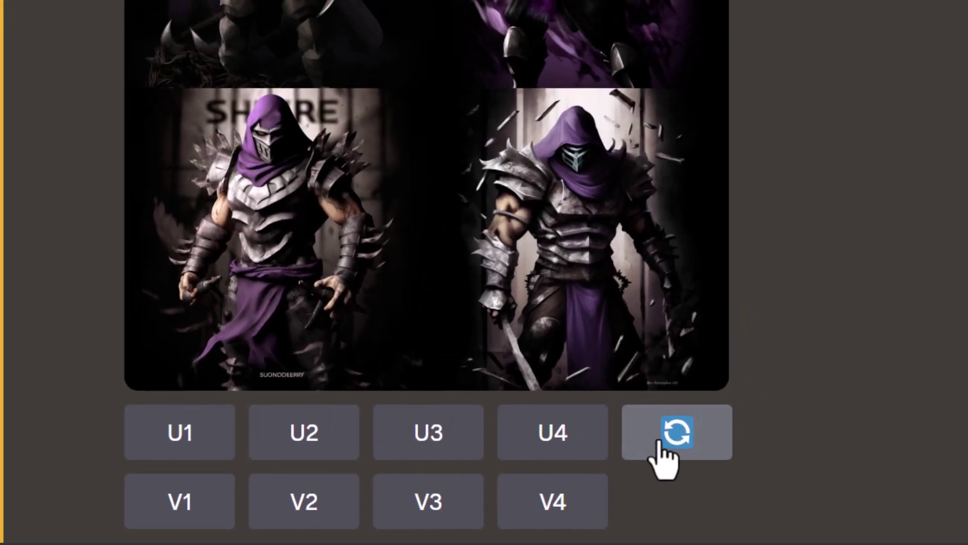
pyautogui.click(656, 408)
pyautogui.doubleClick(309, 328)
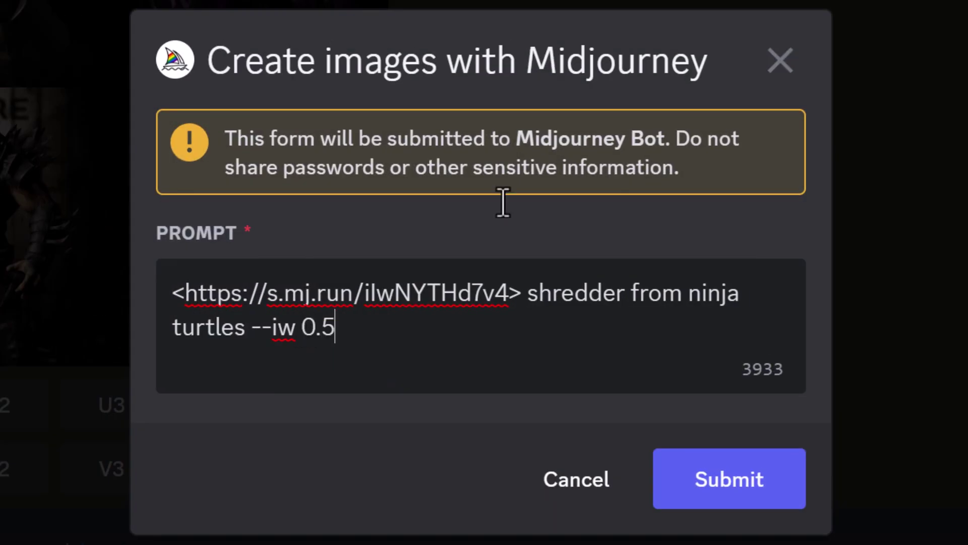
pyautogui.write('0.5')
pyautogui.click(704, 501)
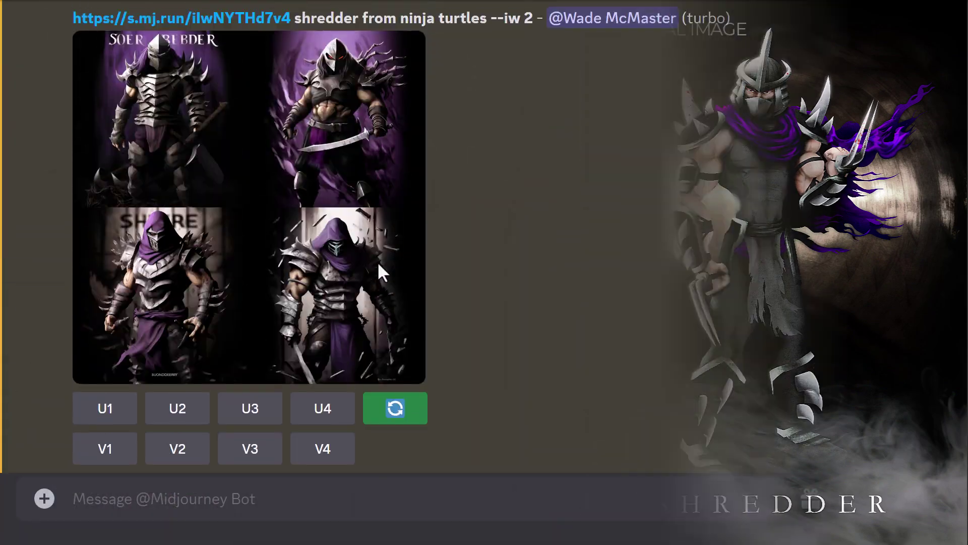
# Copy the link address of the upscaled Image #4 at full size.
pyautogui.scroll(5, 379, 271)
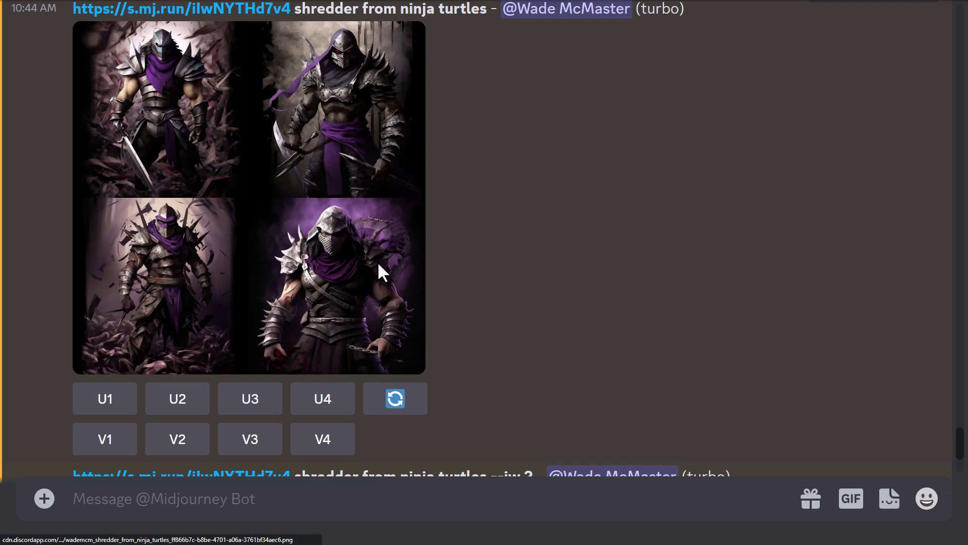
pyautogui.scroll(-5, 379, 271)
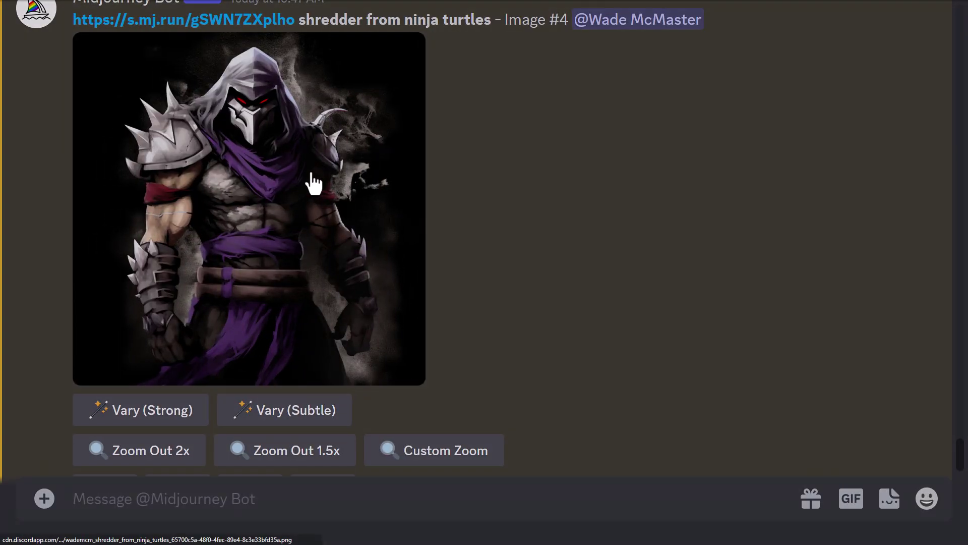
pyautogui.click(309, 184)
pyautogui.rightClick(361, 467)
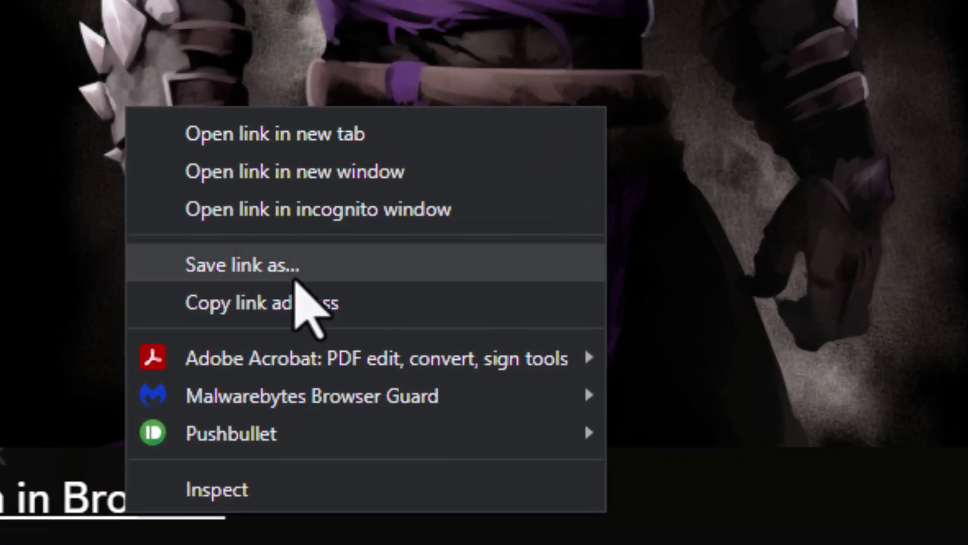
pyautogui.click(434, 379)
pyautogui.press('Escape')
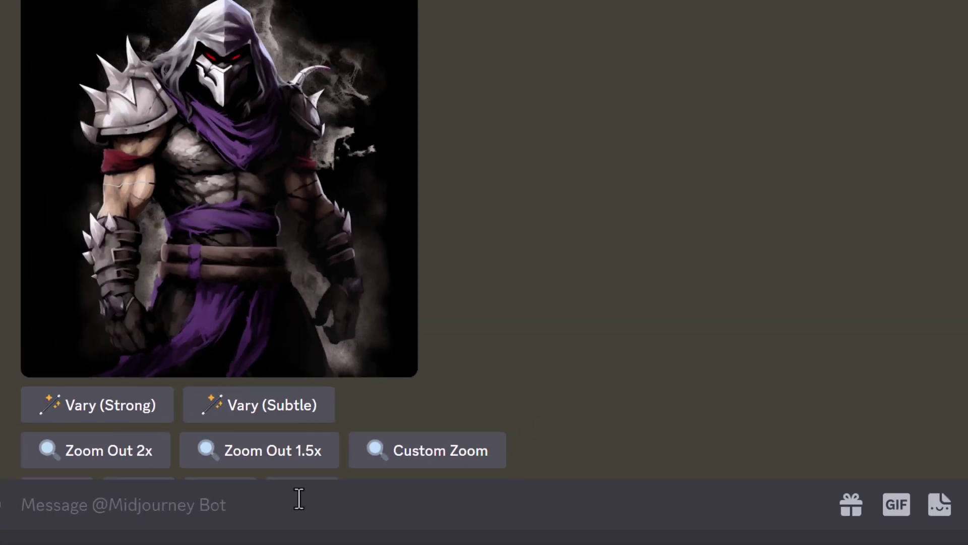
# Start an /imagine prompt with the upscaled image's link pasted in.
pyautogui.write('/ima')
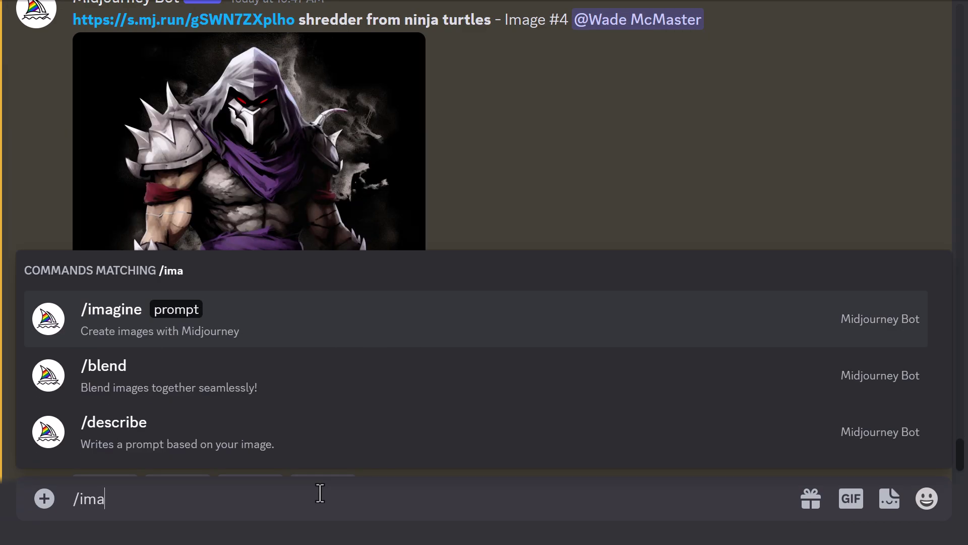
pyautogui.press('Return')
pyautogui.hotkey('ctrl', 'v')
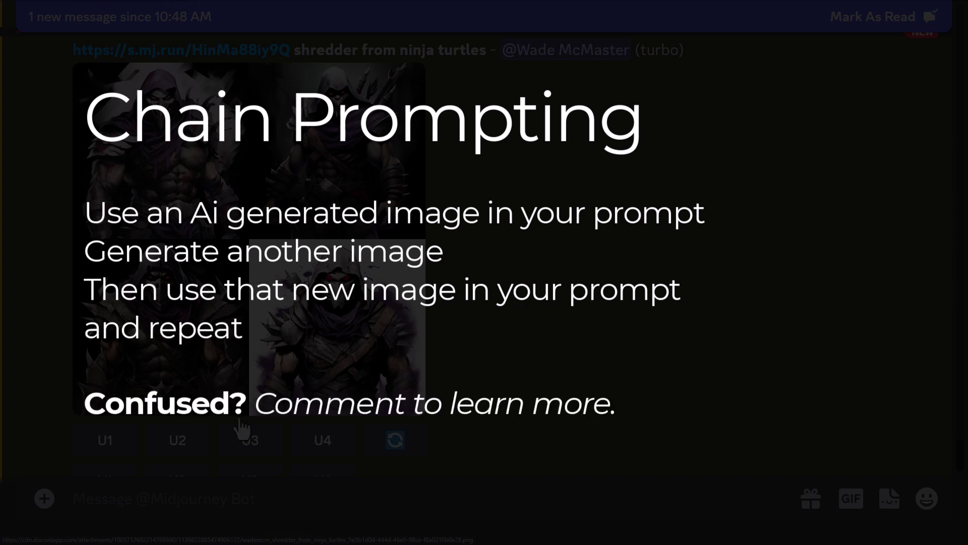
# Send an /imagine prompt containing only a single image link, which is rejected.
pyautogui.scroll(-1, 242, 444)
pyautogui.write('/imag')
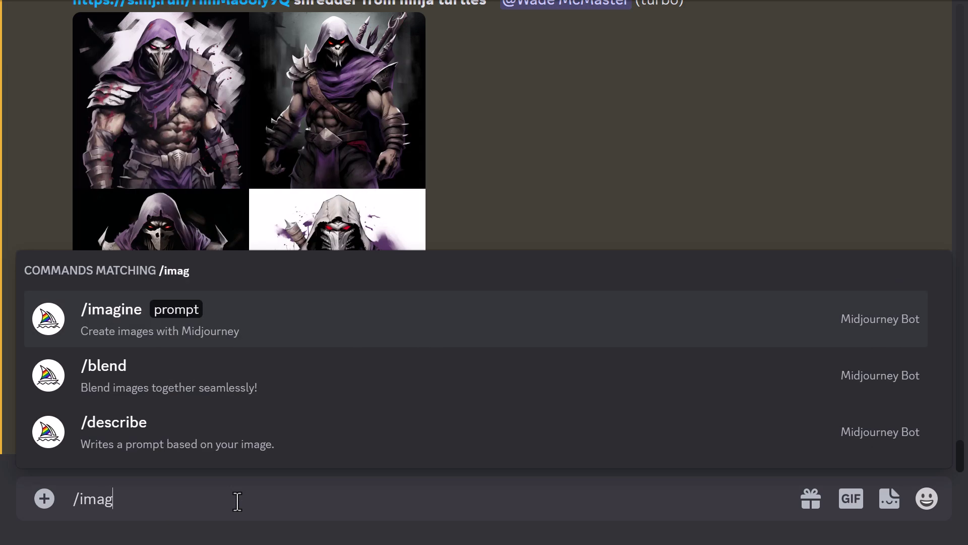
pyautogui.press('Return')
pyautogui.hotkey('ctrl', 'v')
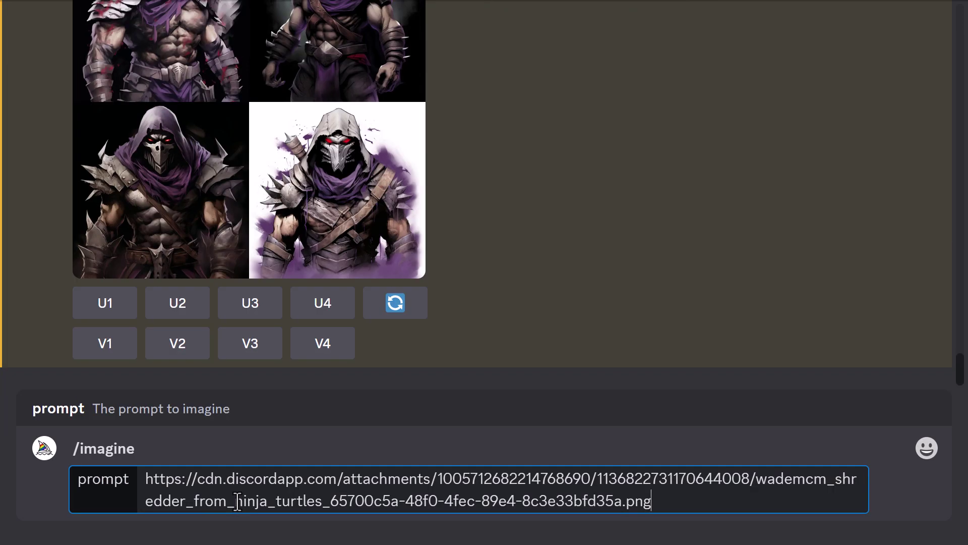
pyautogui.press('Return')
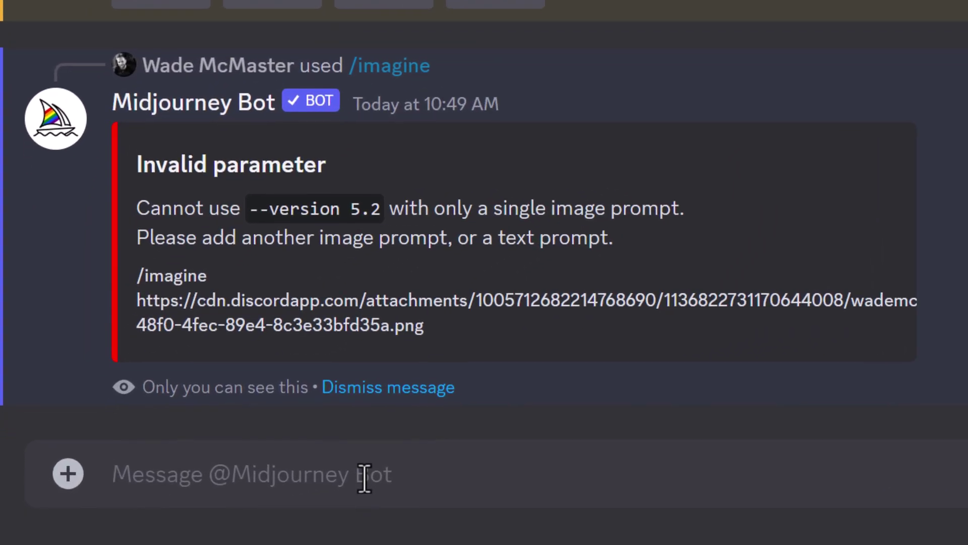
# Build a new /imagine prompt from two pasted Shredder image links.
pyautogui.write('/imag')
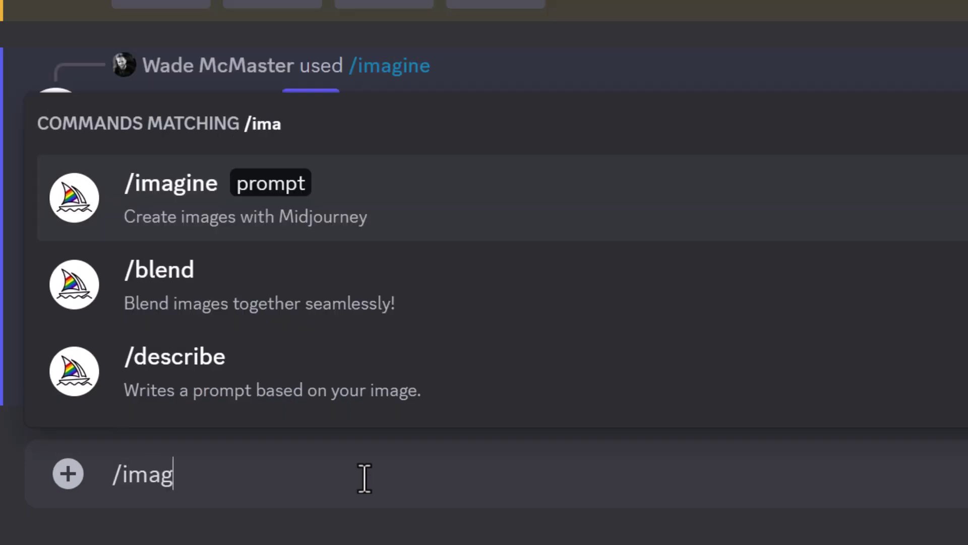
pyautogui.press('Tab')
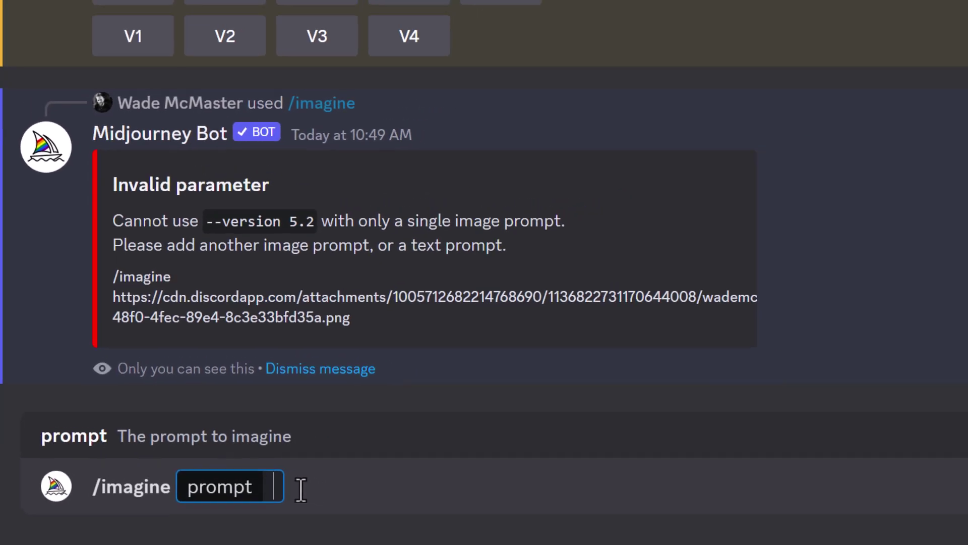
pyautogui.hotkey('ctrl', 'v')
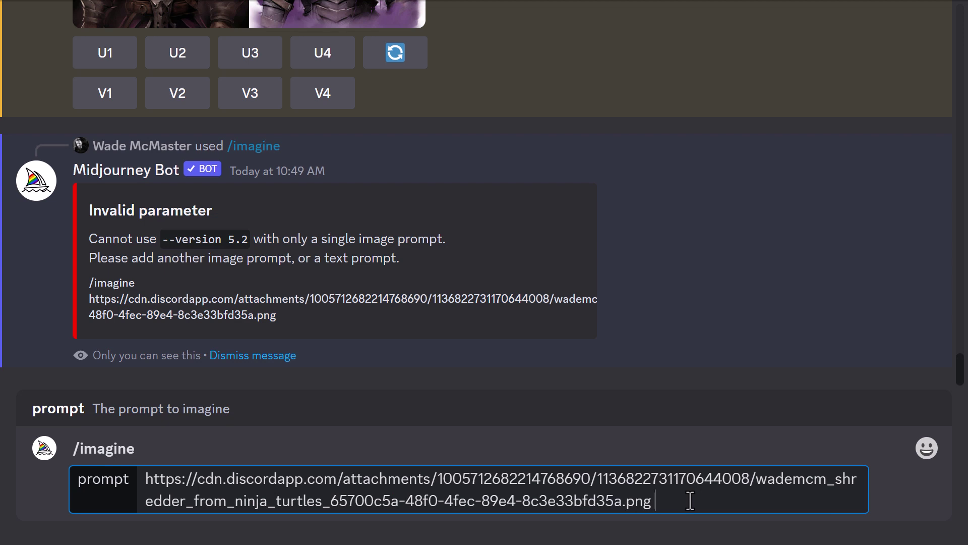
pyautogui.hotkey('ctrl', 'v')
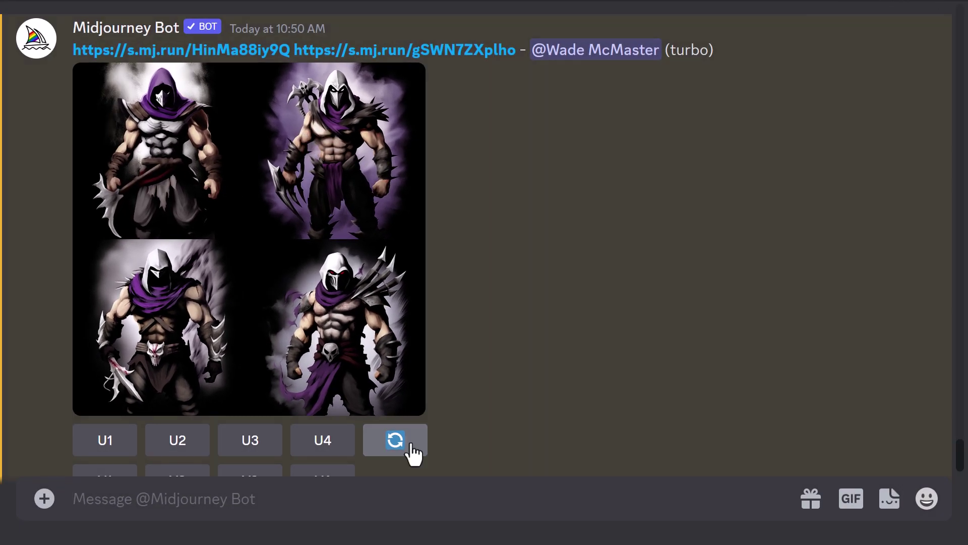
# Remix the two-link grid, appending 'blue caped samurai' after the links.
pyautogui.click(412, 446)
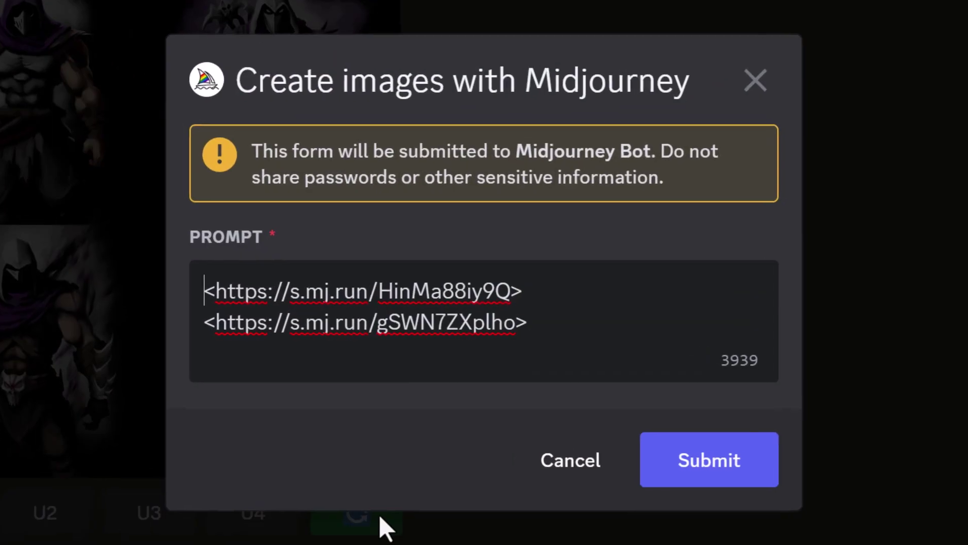
pyautogui.click(527, 327)
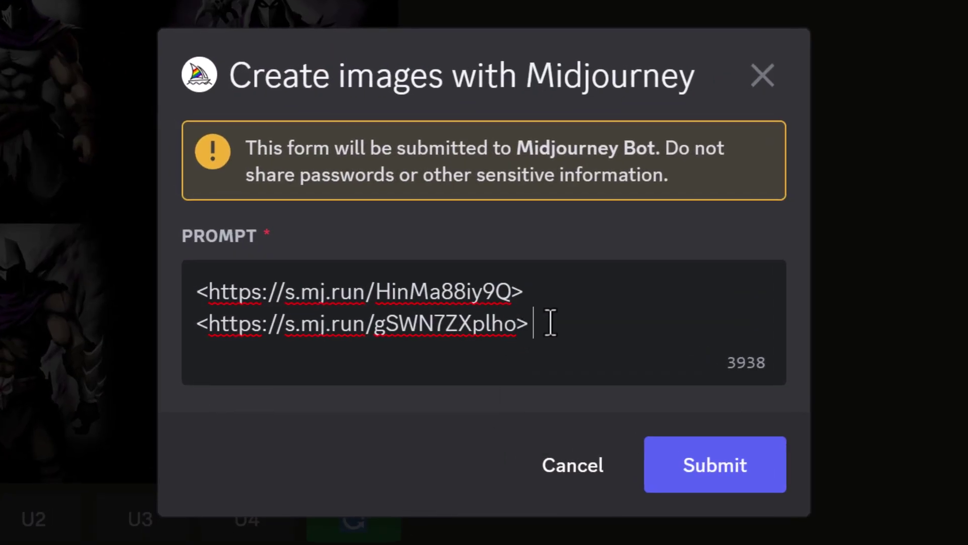
pyautogui.write('blue caped samurai')
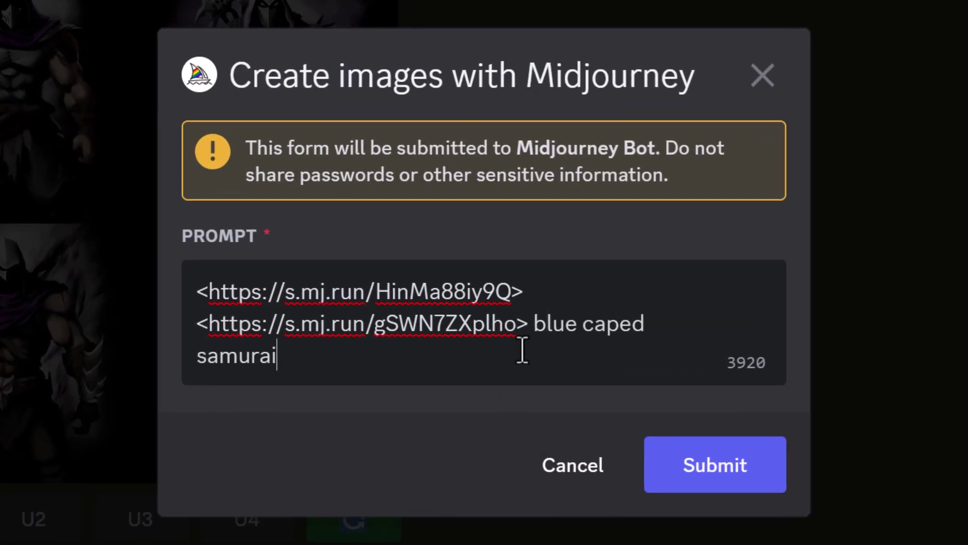
pyautogui.click(726, 469)
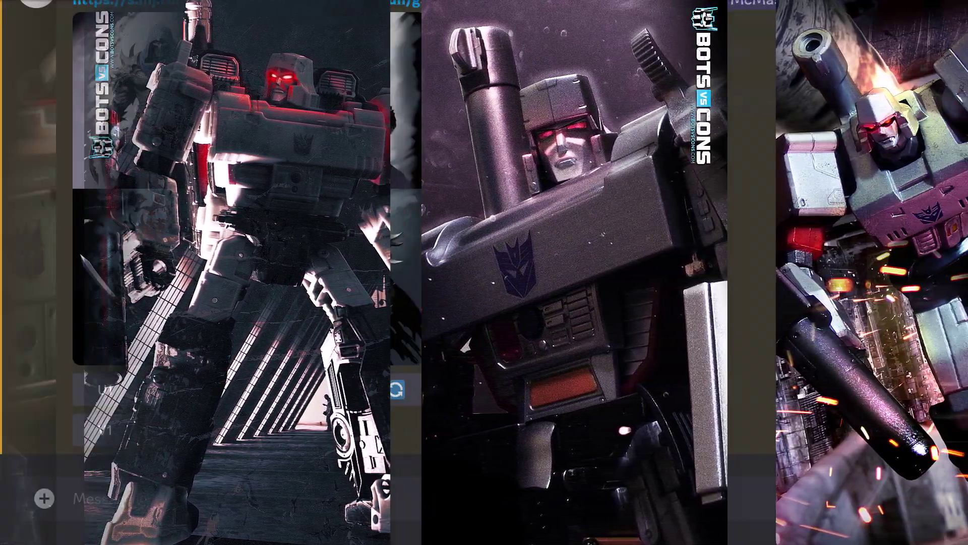
# Start a /blend with insta1.jpg and insta2.jpg as the first two images.
pyautogui.write('/blend')
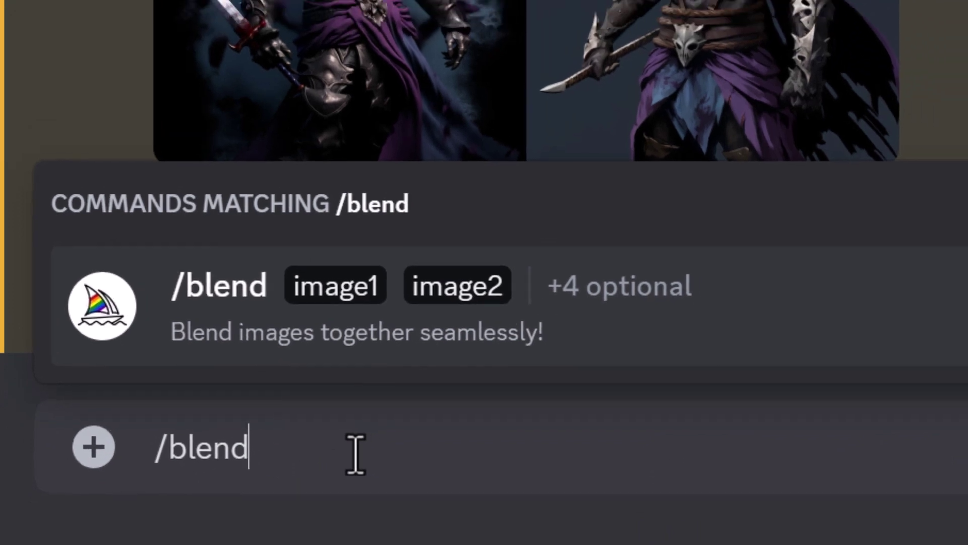
pyautogui.press('Return')
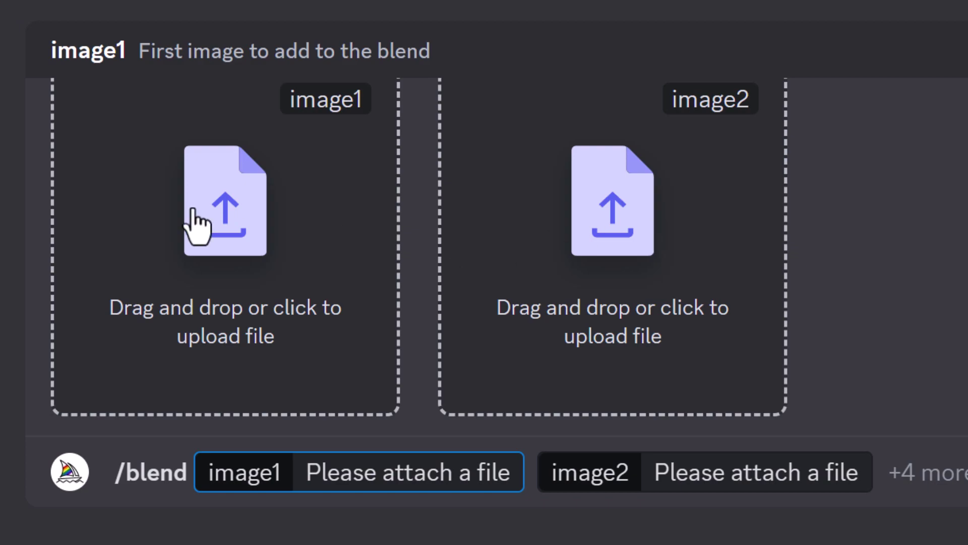
pyautogui.click(244, 108)
pyautogui.doubleClick(93, 85)
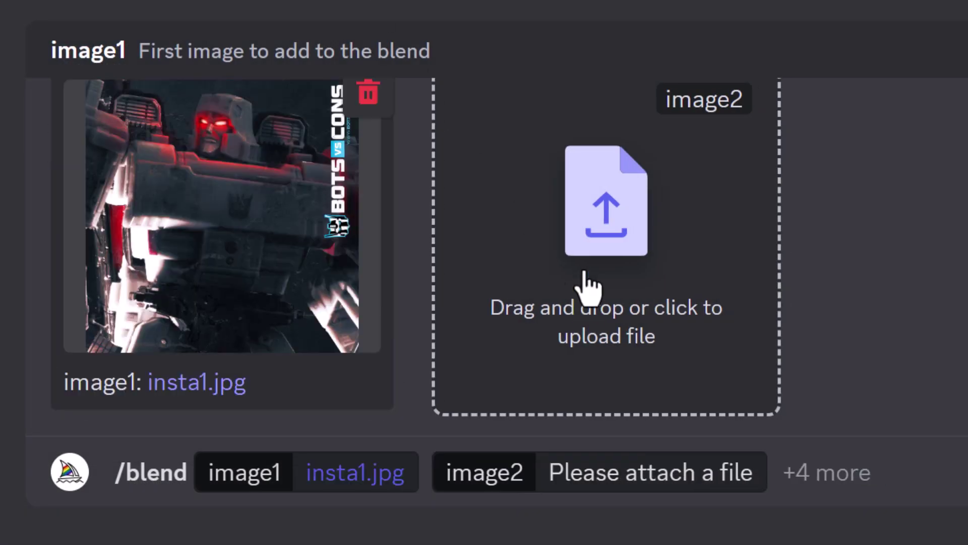
pyautogui.click(522, 108)
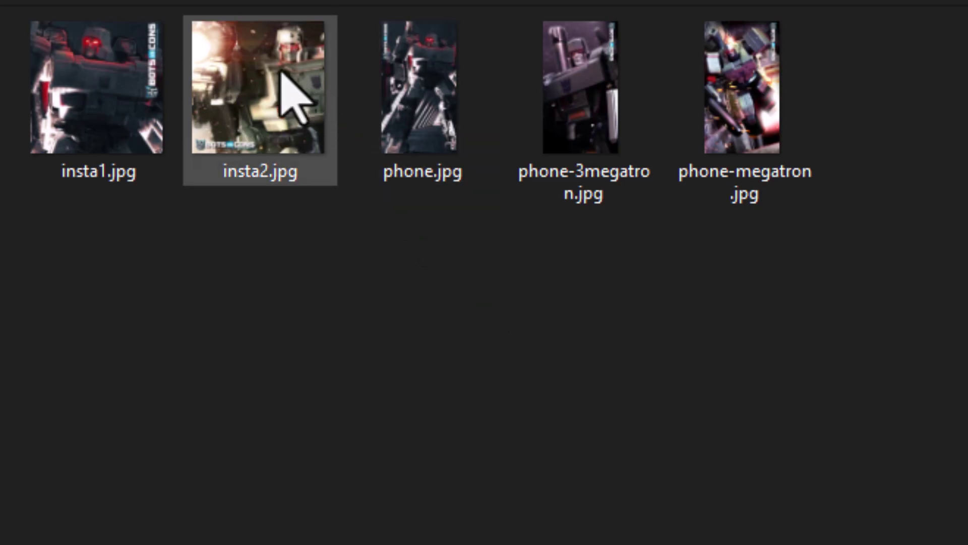
pyautogui.doubleClick(277, 98)
# Add phone.jpg to the blend as the third image.
pyautogui.click(687, 472)
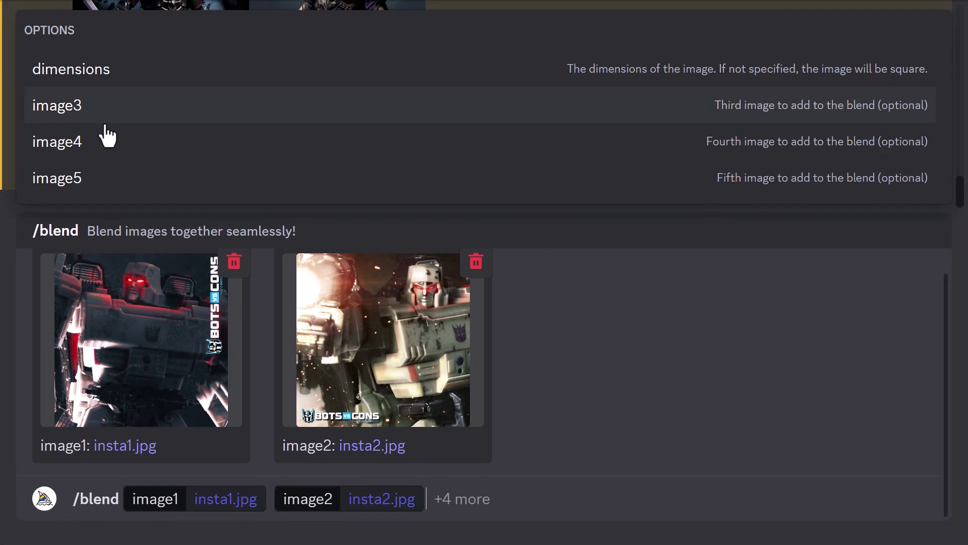
pyautogui.click(60, 110)
pyautogui.click(627, 353)
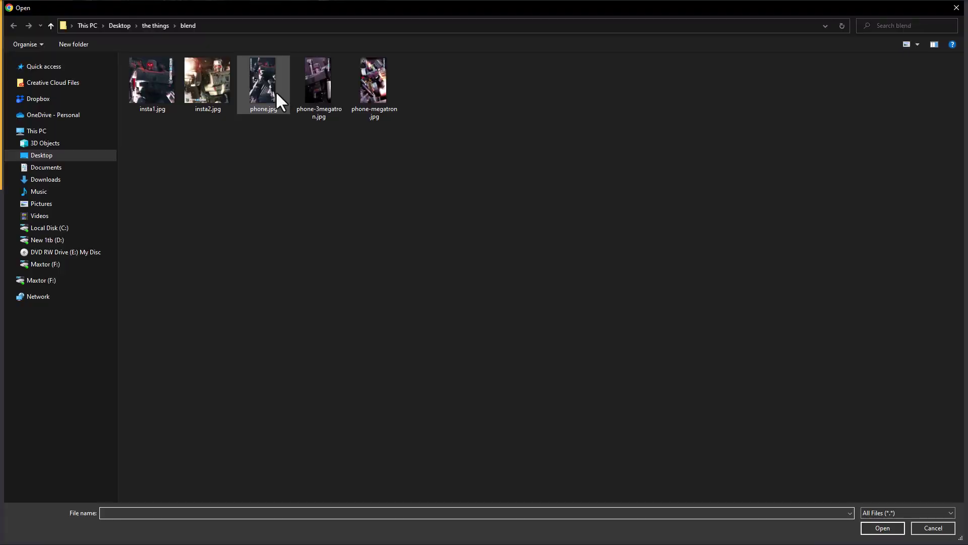
pyautogui.doubleClick(277, 99)
# Add phone-3megatron.jpg to the blend as the fourth image.
pyautogui.click(601, 498)
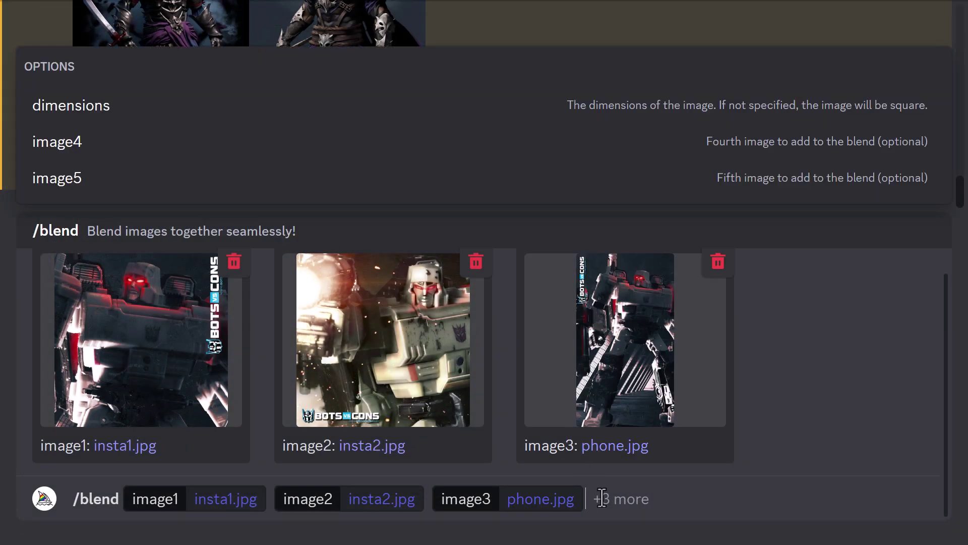
pyautogui.click(92, 147)
pyautogui.click(869, 346)
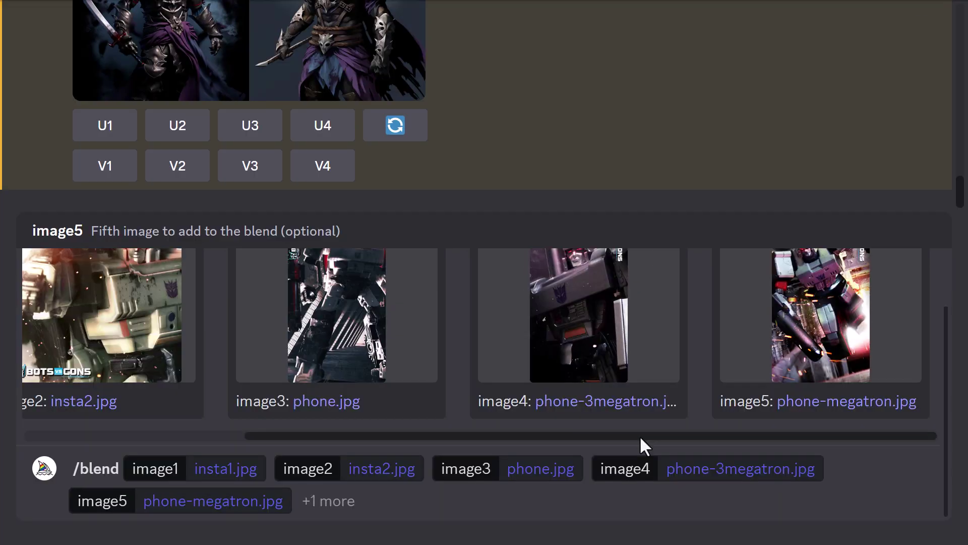
pyautogui.moveTo(640, 436); pyautogui.dragTo(701, 438)
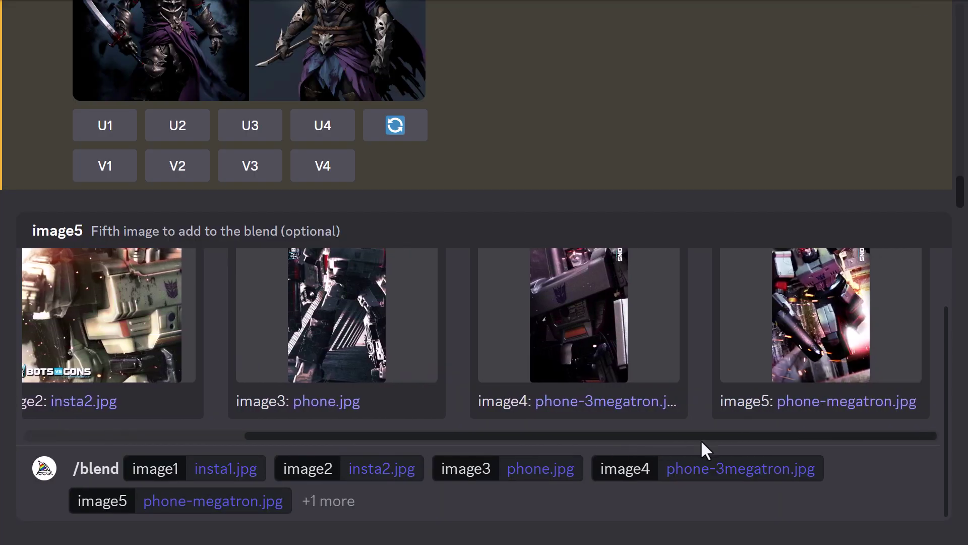
pyautogui.click(364, 508)
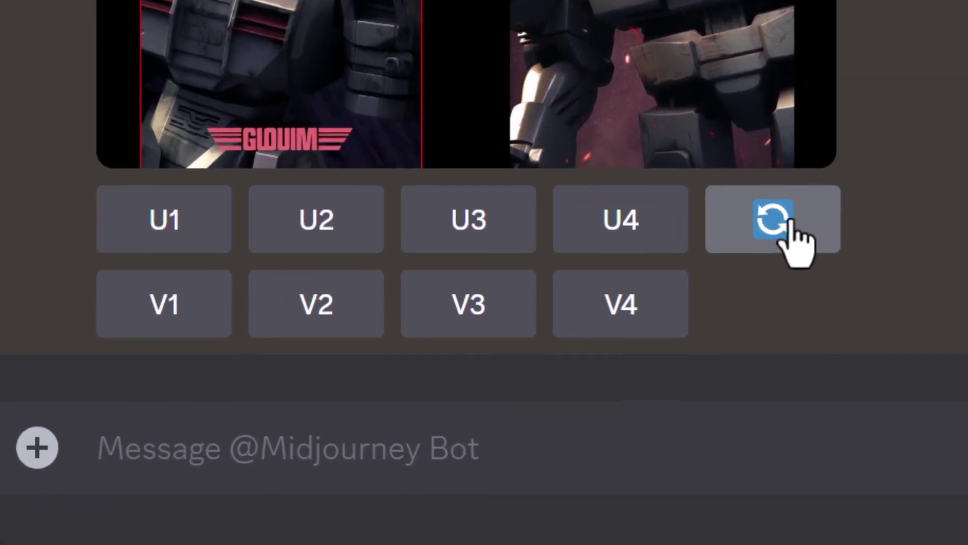
# Reroll the blend with 'megatron from transformers --ar 9:16' added after the image links.
pyautogui.click(399, 392)
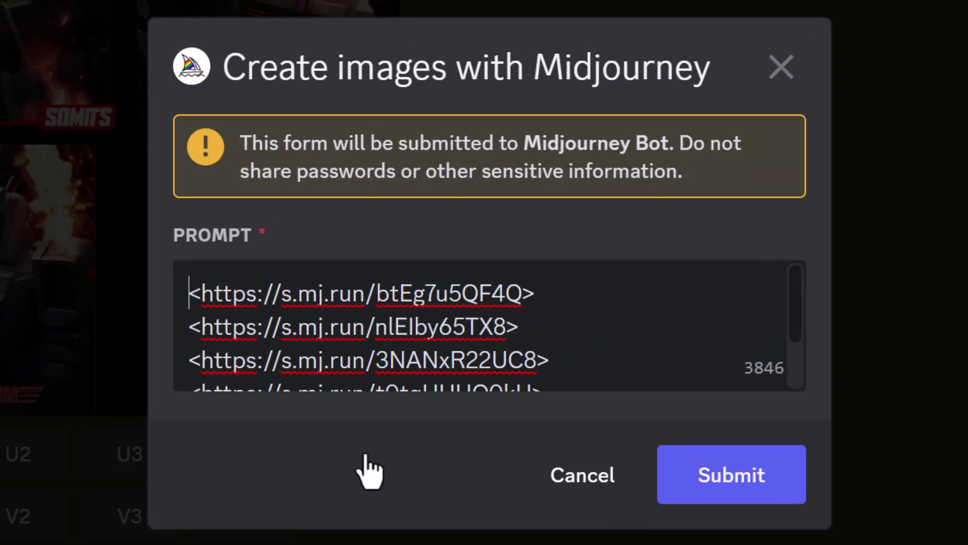
pyautogui.scroll(-2, 499, 366)
pyautogui.click(573, 368)
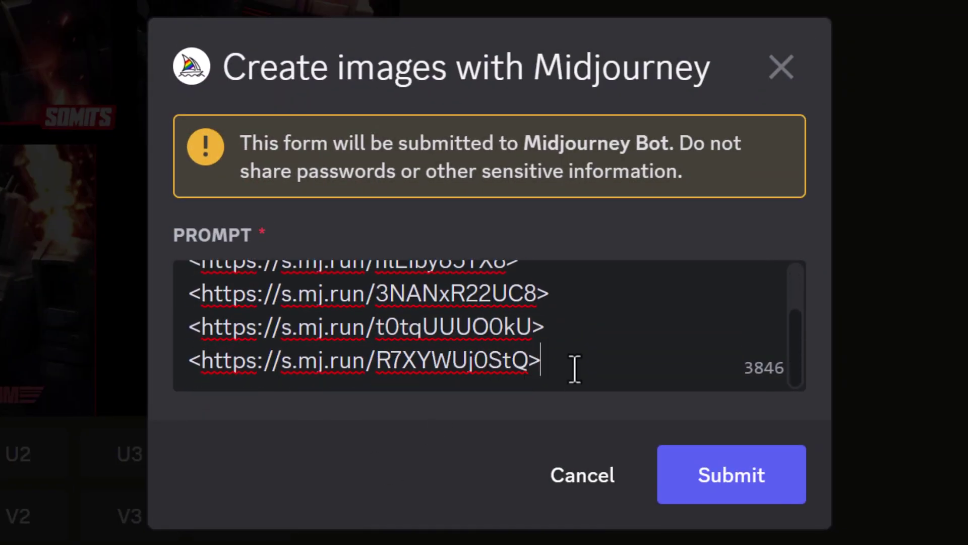
pyautogui.press('Return')
pyautogui.write('megatron from transformers')
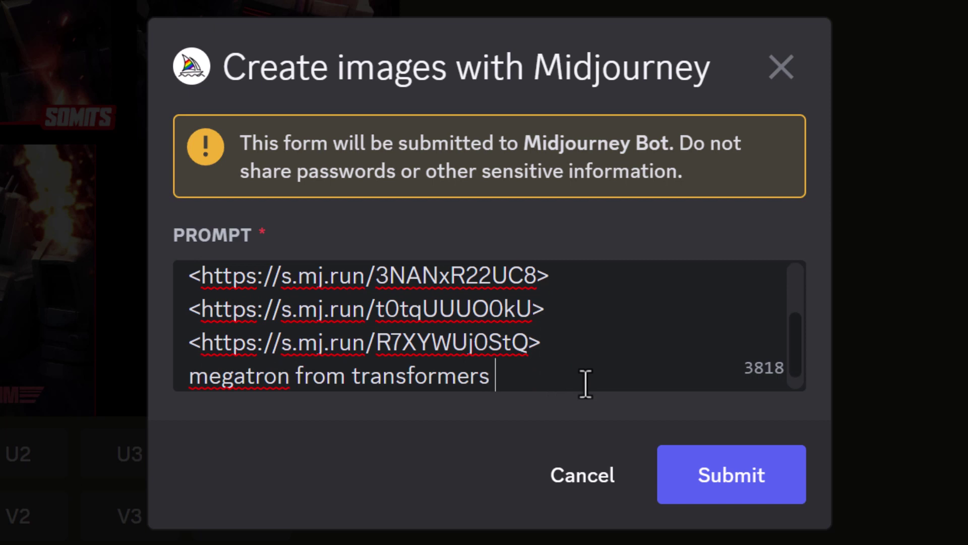
pyautogui.write(' --ar 9:16')
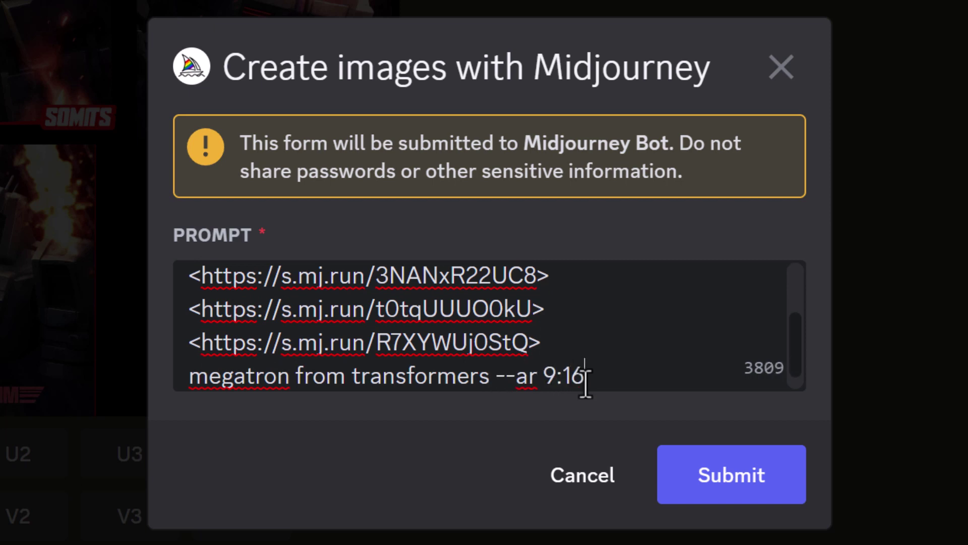
pyautogui.click(703, 489)
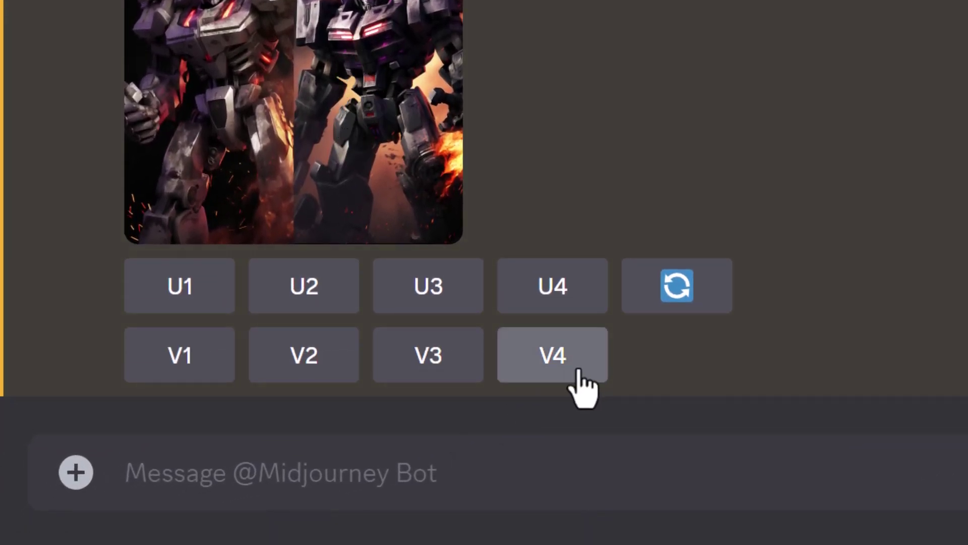
# Remix image 4, adding ', decepticon' after 'transformers' and changing --ar 9:16 to 16:9.
pyautogui.click(560, 363)
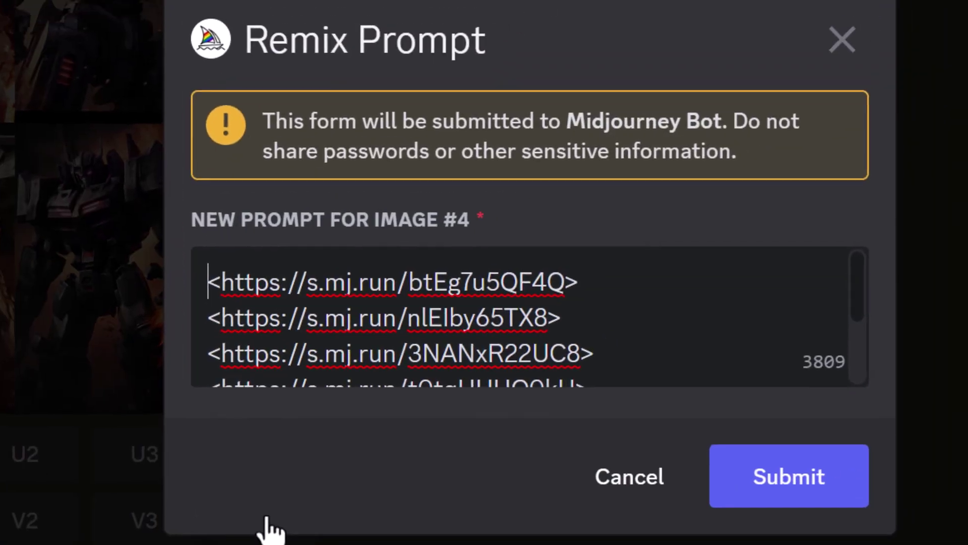
pyautogui.scroll(-2, 568, 312)
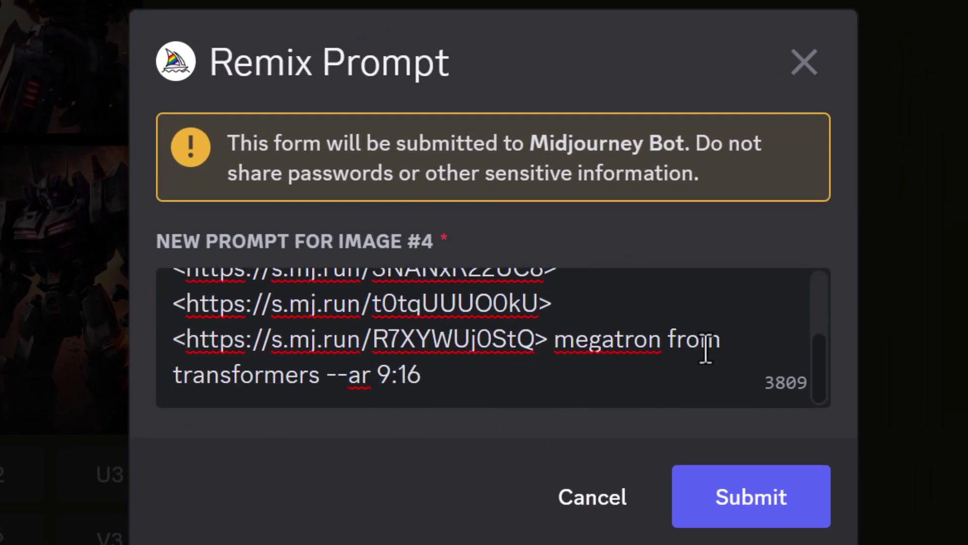
pyautogui.click(317, 382)
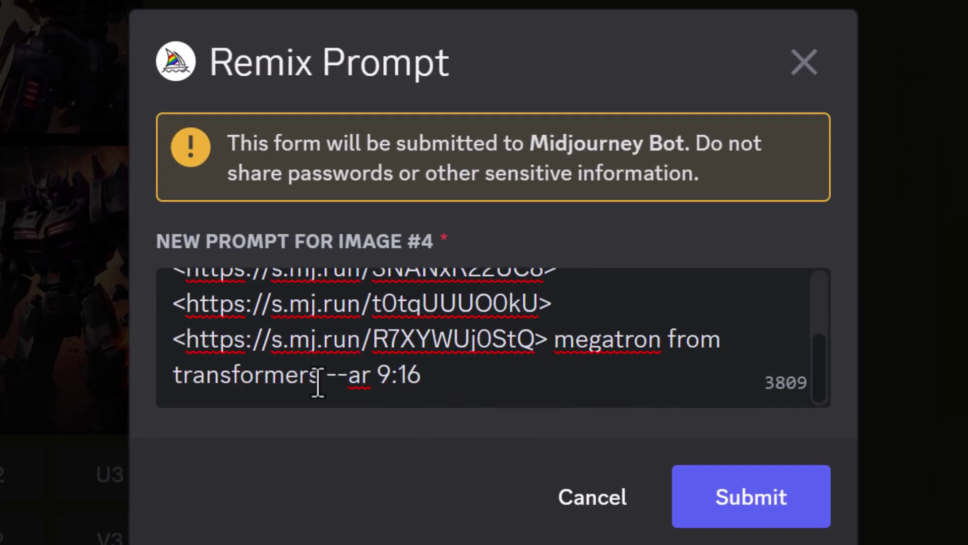
pyautogui.write(', decepticon')
pyautogui.moveTo(573, 376); pyautogui.dragTo(515, 376)
pyautogui.write('16')
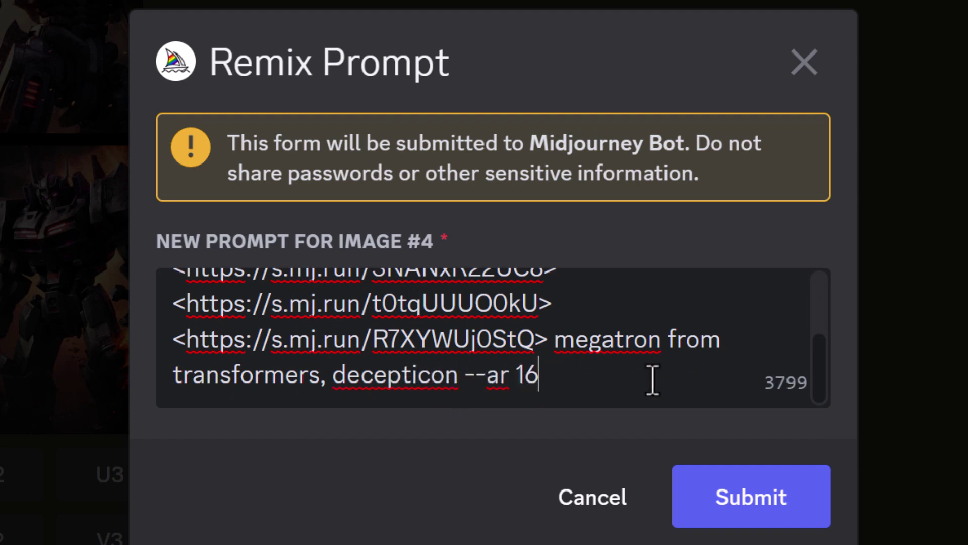
pyautogui.write(':9')
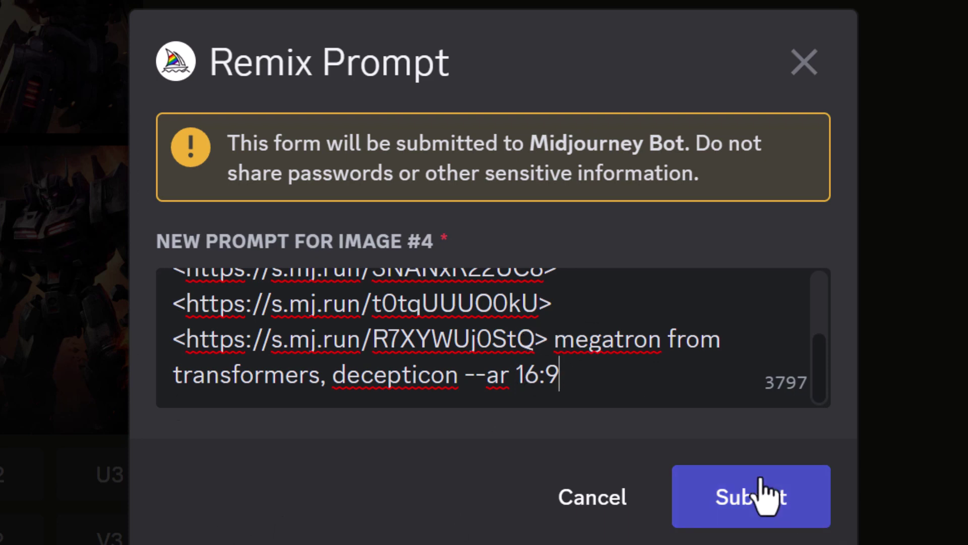
pyautogui.click(766, 495)
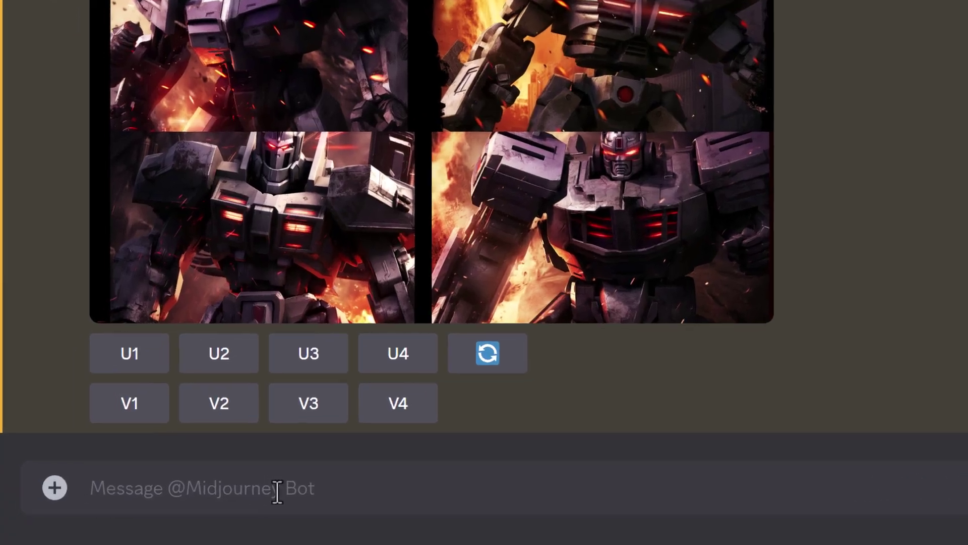
# Send insta2.jpg to /describe and review the four returned prompts.
pyautogui.write('/descr')
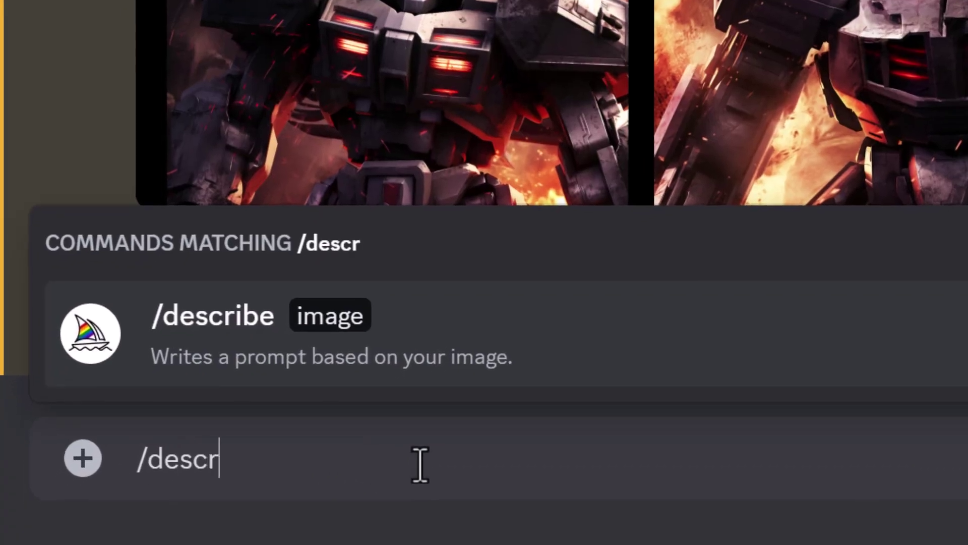
pyautogui.press('Tab')
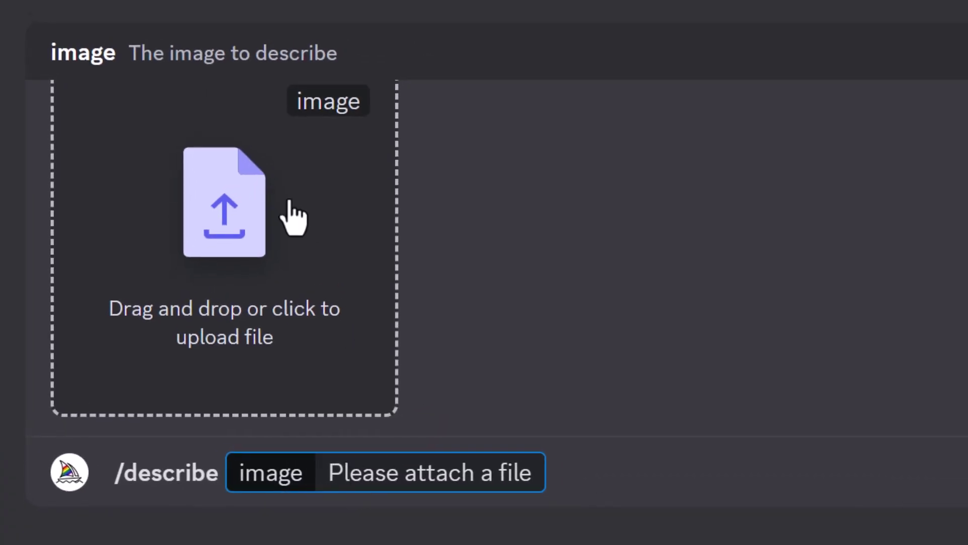
pyautogui.click(292, 216)
pyautogui.click(259, 130)
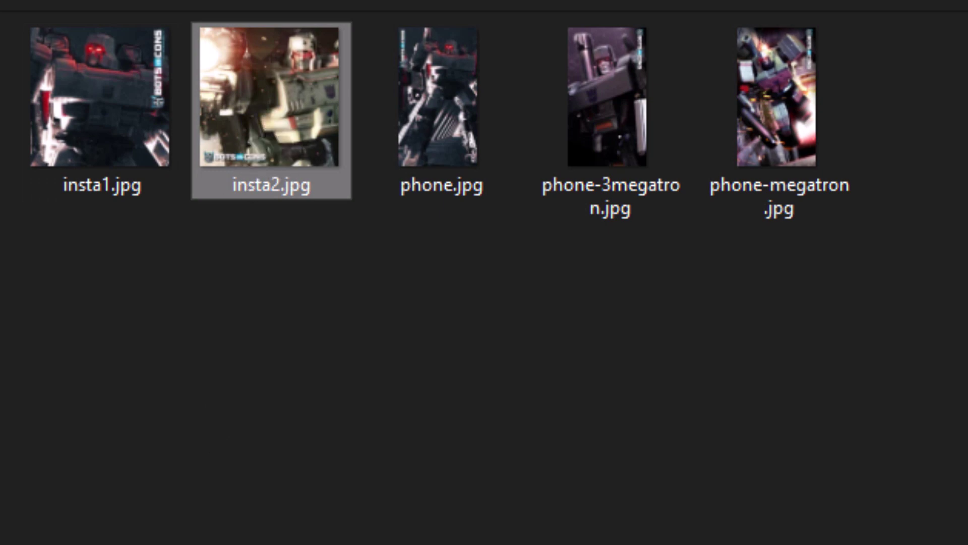
pyautogui.press('Return')
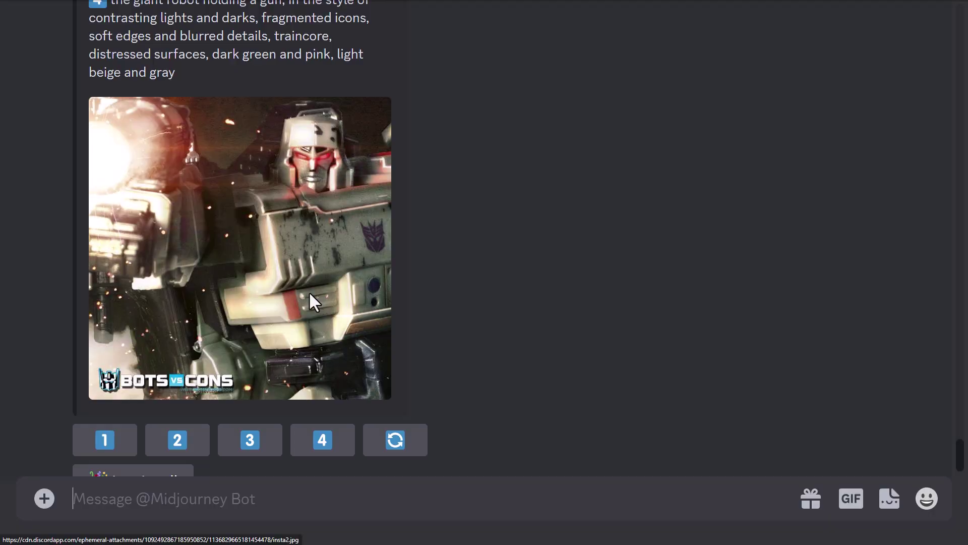
pyautogui.scroll(5, 309, 291)
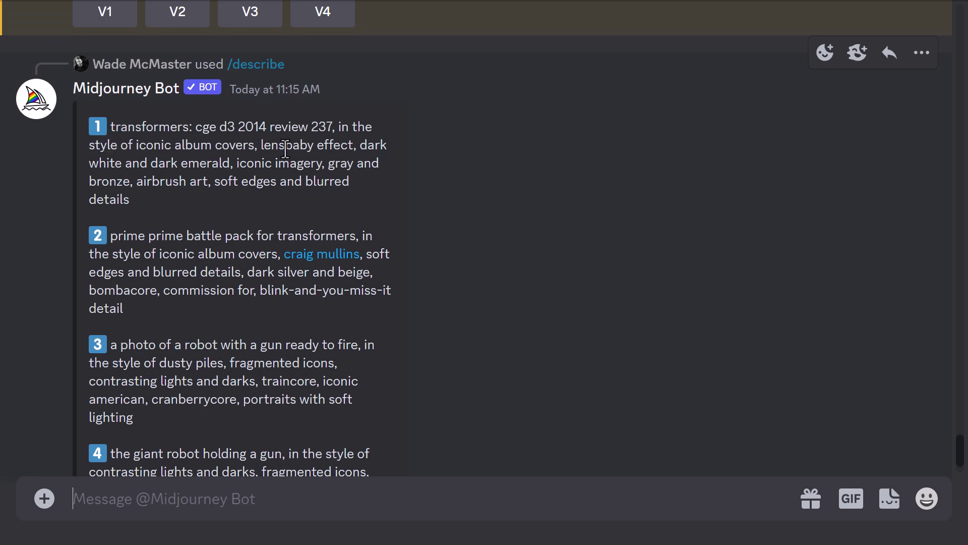
pyautogui.scroll(-10, 277, 201)
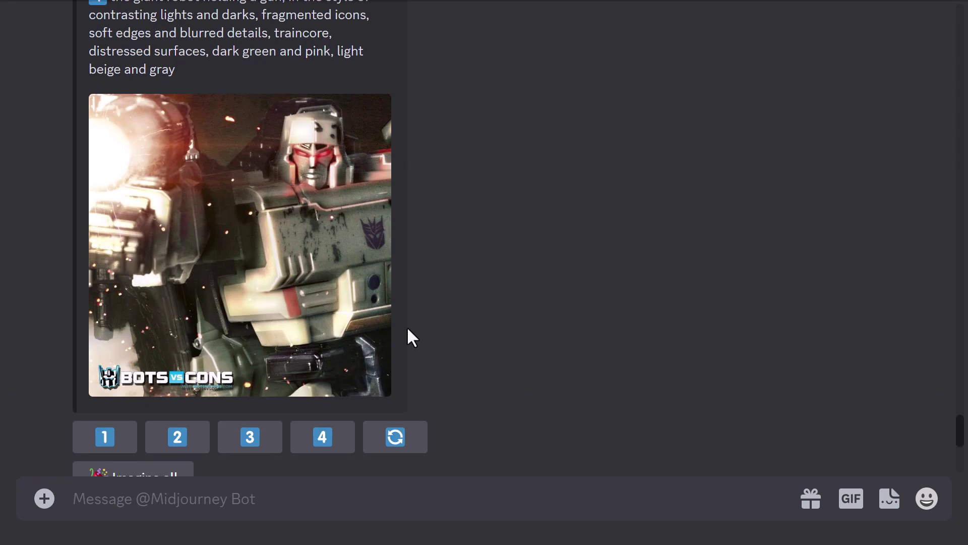
# Copy the link address of the described insta2.jpg Megatron photo.
pyautogui.click(283, 191)
pyautogui.rightClick(342, 467)
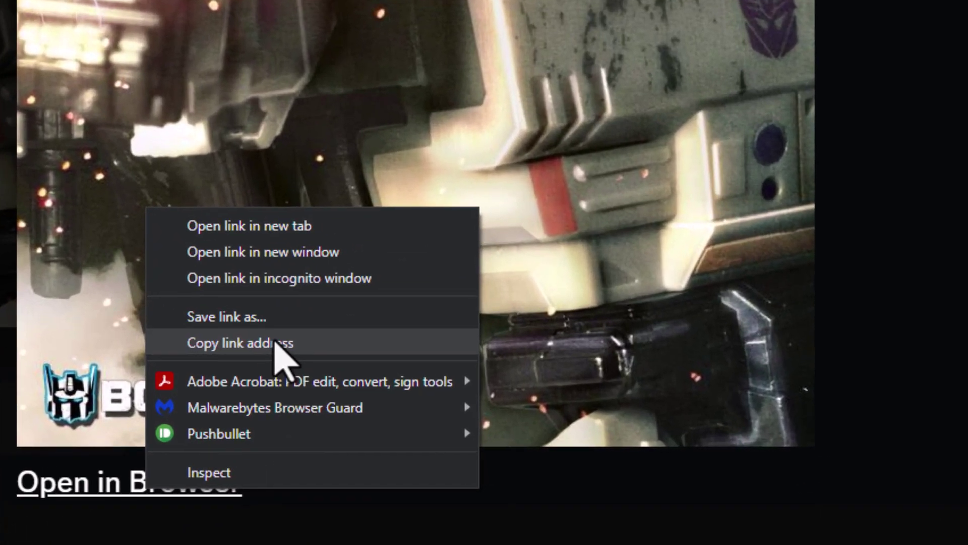
pyautogui.click(299, 355)
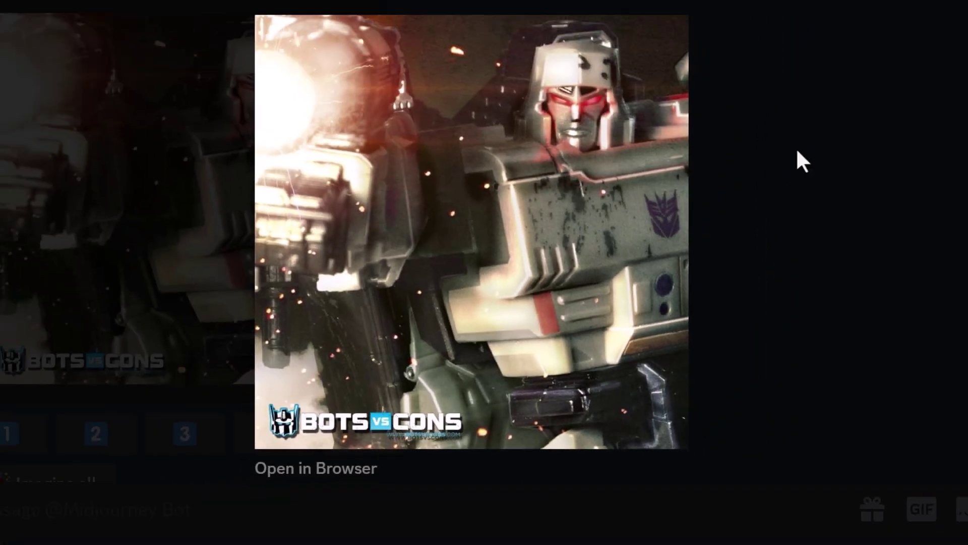
pyautogui.click(797, 151)
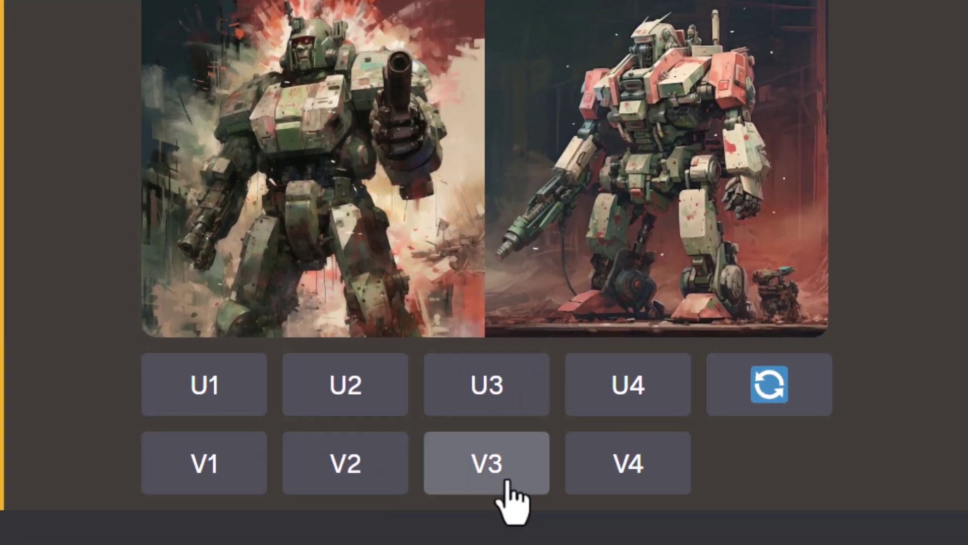
# Remix image 3 with the insta2.jpg link pasted at the start of the prompt.
pyautogui.click(492, 471)
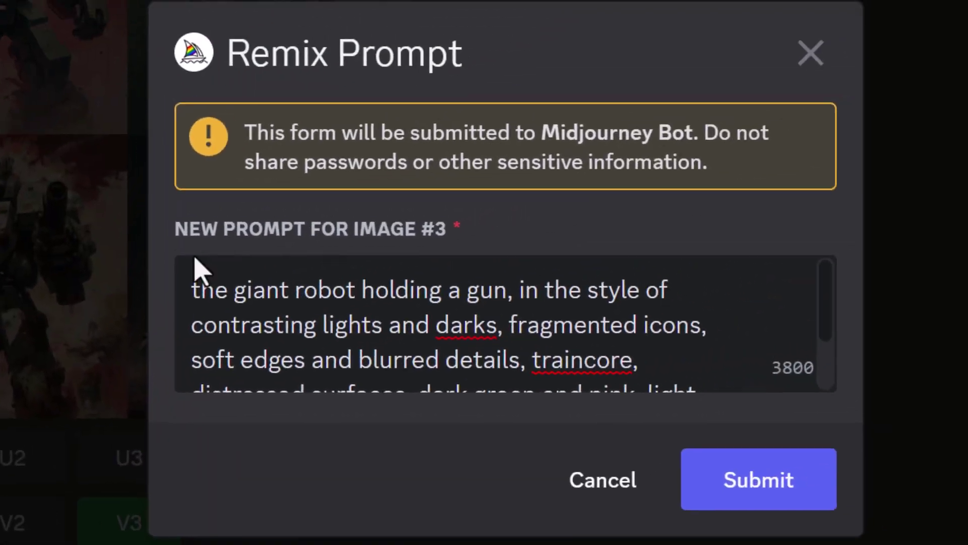
pyautogui.click(475, 207)
pyautogui.hotkey('ctrl', 'v')
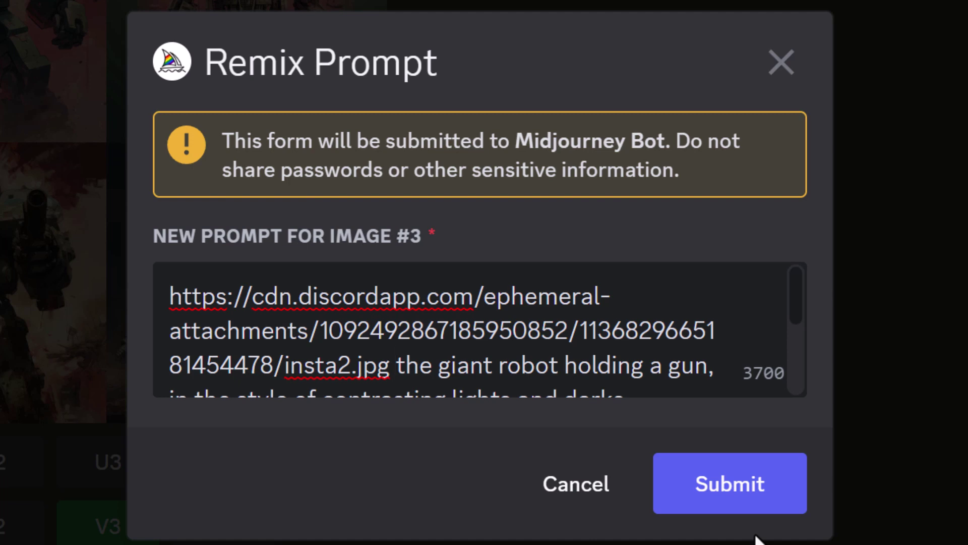
pyautogui.click(735, 488)
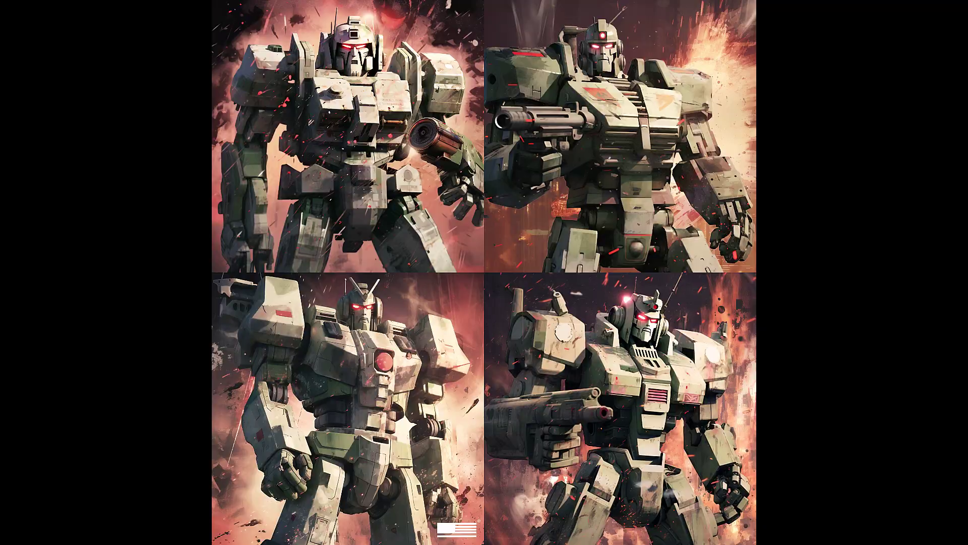